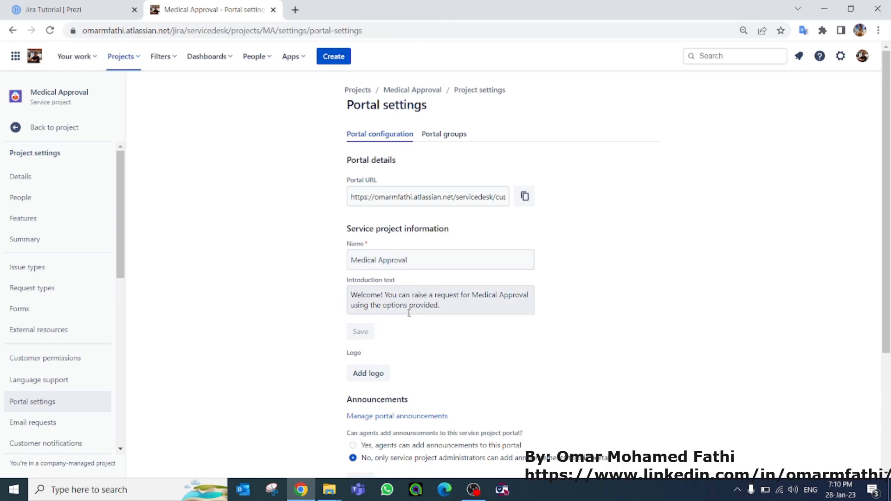
# Step: Scroll down the Medical Approval portal configuration to the Logo section
pyautogui.scroll(-1, 408, 312)
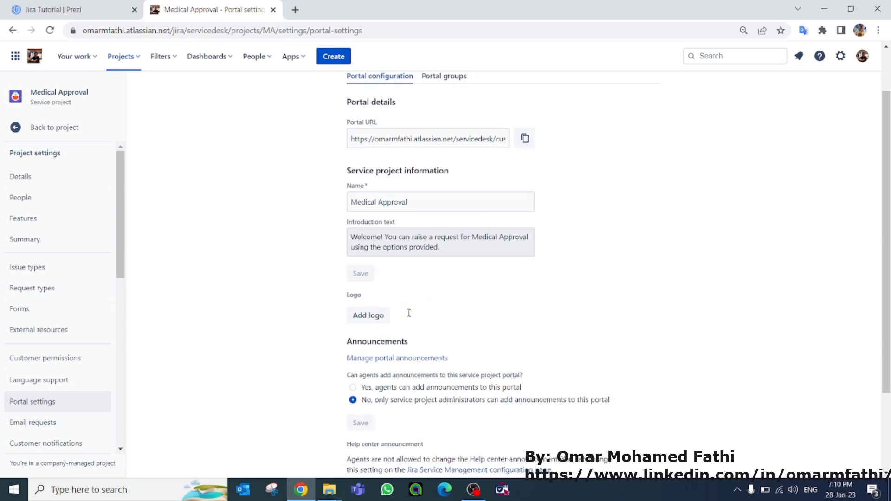
# Step: Upload the downloaded green caduceus image as the Medical Approval portal logo
pyautogui.click(368, 322)
pyautogui.click(440, 250)
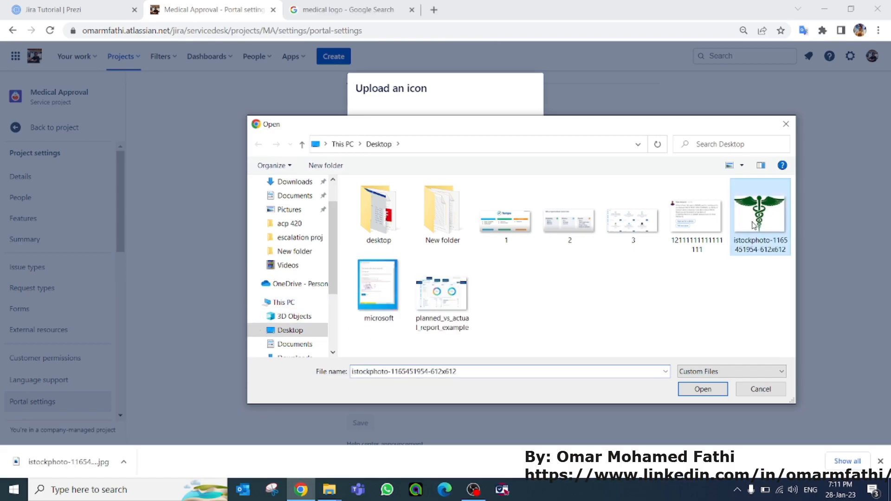
pyautogui.doubleClick(759, 209)
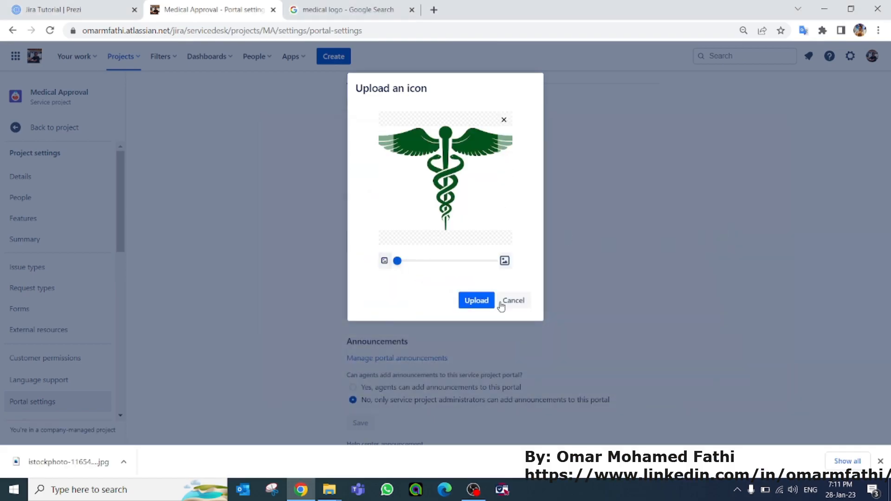
pyautogui.click(476, 301)
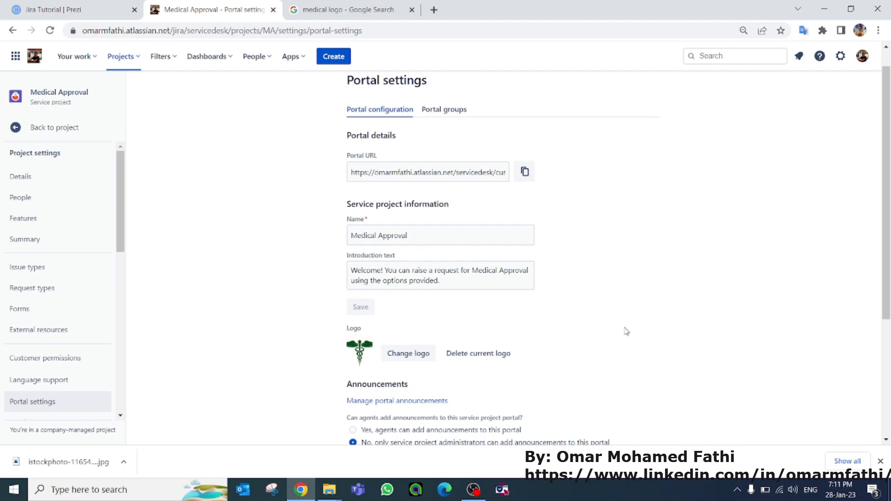
pyautogui.scroll(-1, 470, 410)
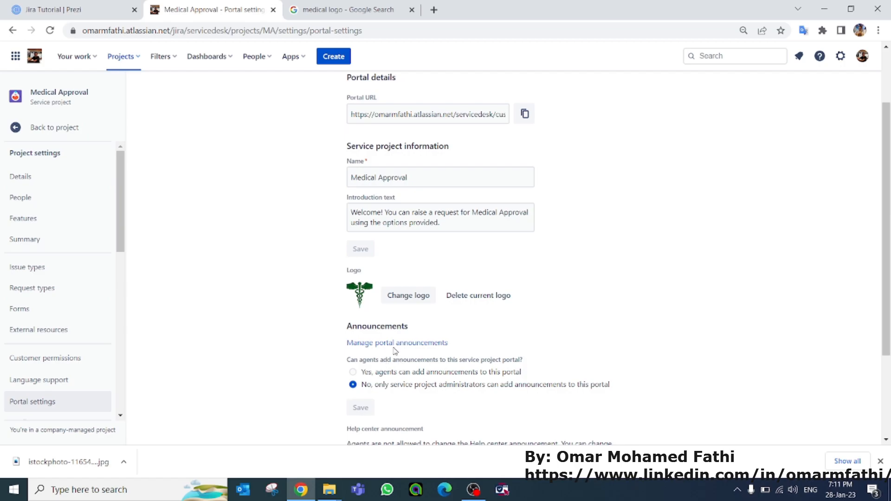
pyautogui.scroll(-2, 421, 359)
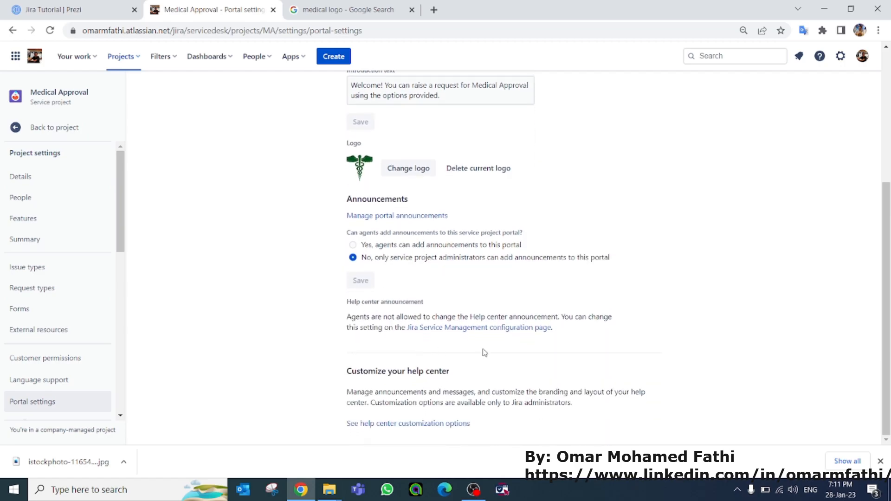
pyautogui.scroll(1, 488, 363)
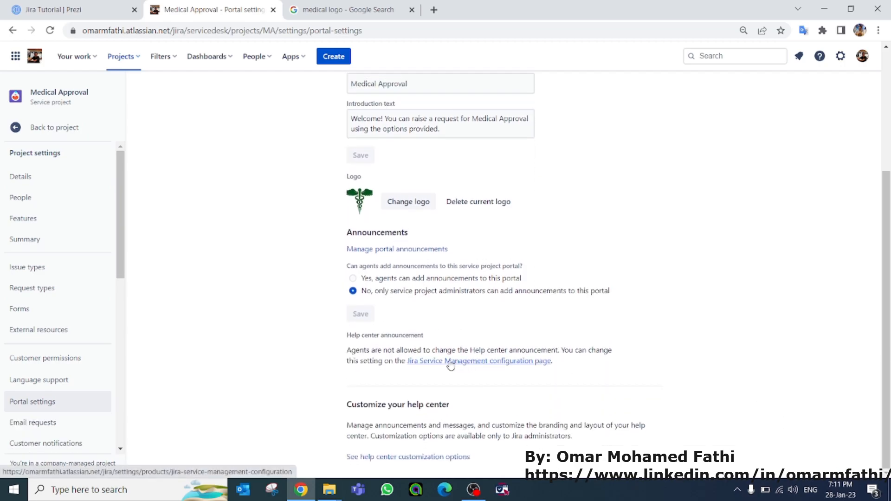
pyautogui.scroll(2, 453, 366)
pyautogui.scroll(1, 450, 370)
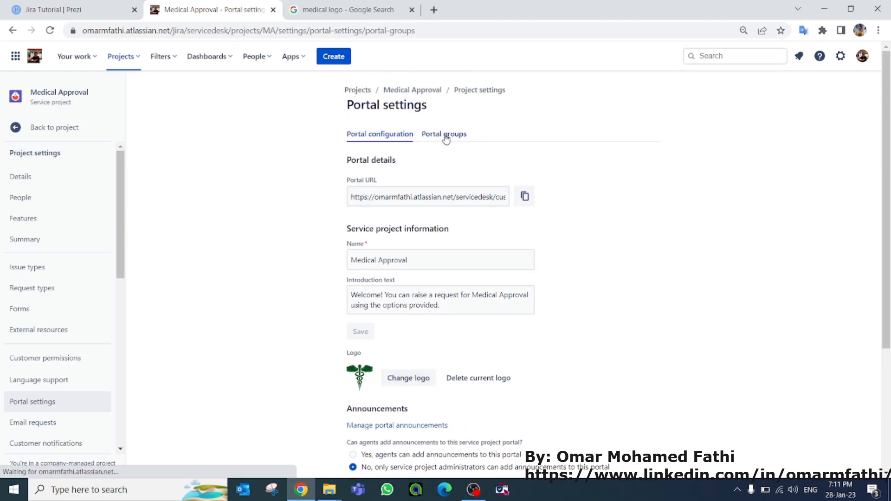
# Step: Create a new portal group named 'Medical Approval'
pyautogui.click(446, 136)
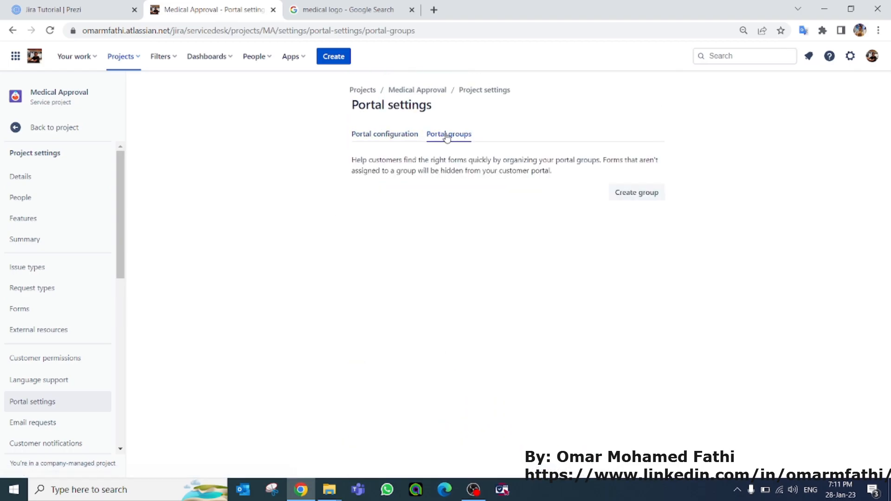
pyautogui.click(642, 196)
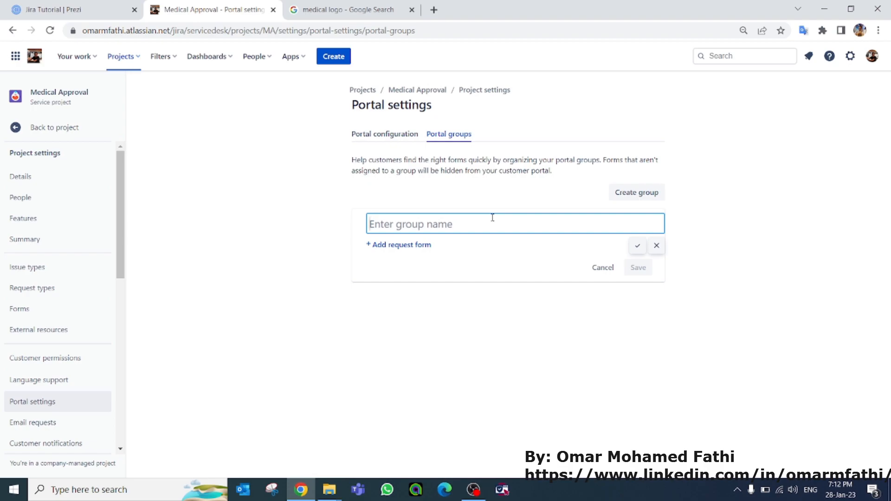
pyautogui.write('Me')
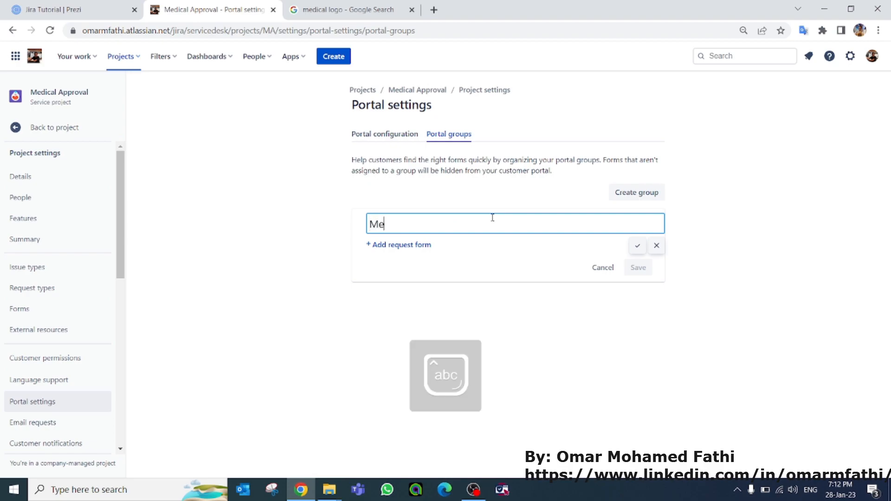
pyautogui.write('dical')
pyautogui.press('capslock')
pyautogui.write('AAPPROVAL')
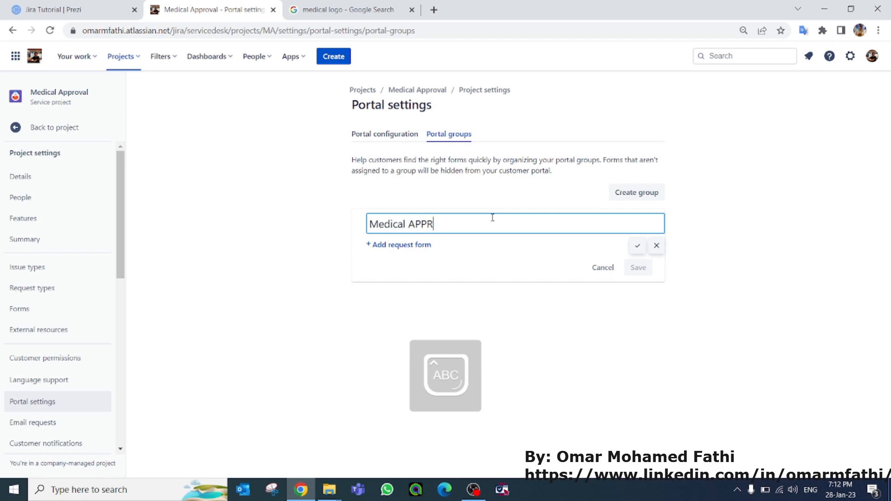
pyautogui.press('capslock')
pyautogui.press('BackSpace')
pyautogui.press('BackSpace')
pyautogui.press('BackSpace')
pyautogui.write('pproval')
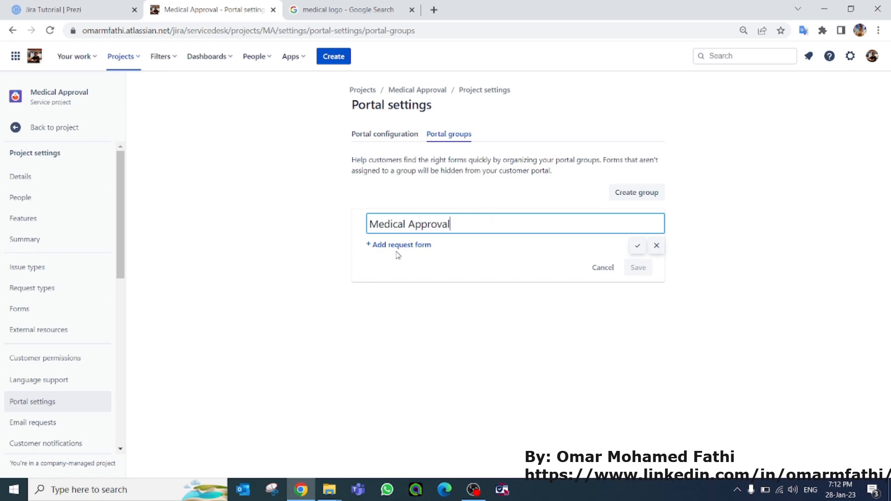
# Step: Add the Hospital Approval and Pharmacy Approval forms to the group and save it
pyautogui.click(397, 246)
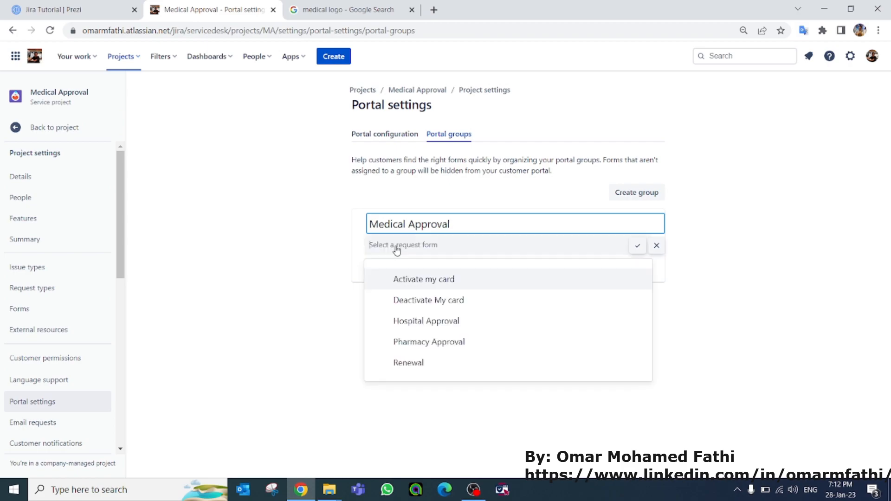
pyautogui.click(428, 330)
pyautogui.click(437, 352)
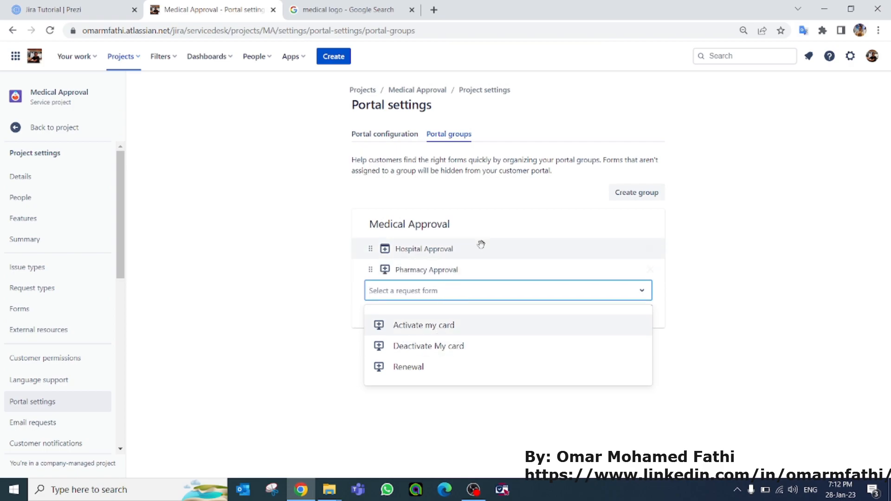
pyautogui.click(528, 225)
pyautogui.click(639, 315)
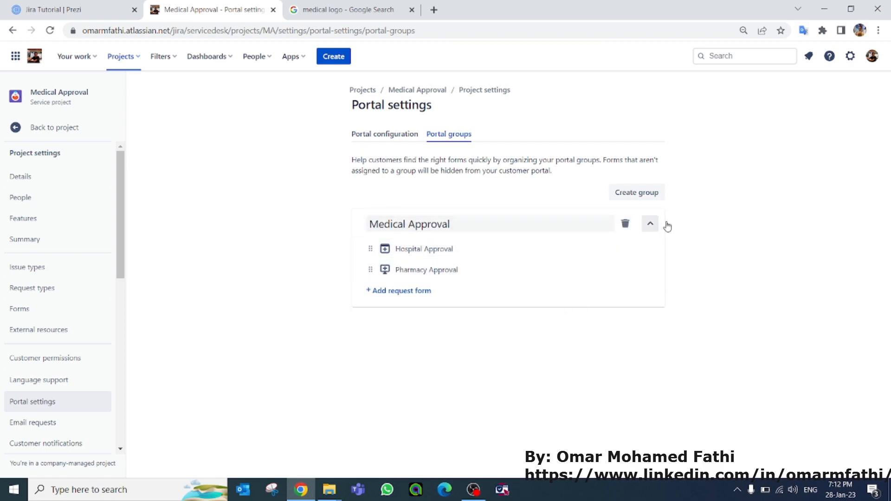
pyautogui.click(640, 193)
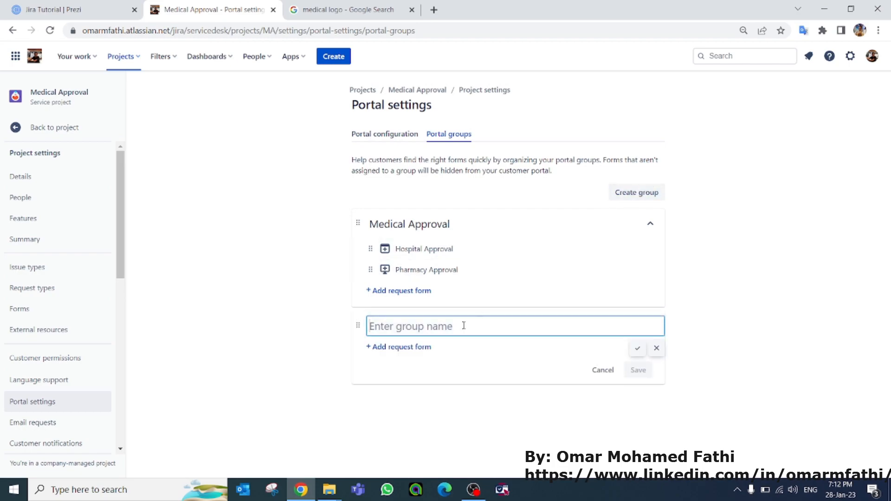
# Step: Name a new portal group 'Medical Card'
pyautogui.press('capslock')
pyautogui.write('M')
pyautogui.press('capslock')
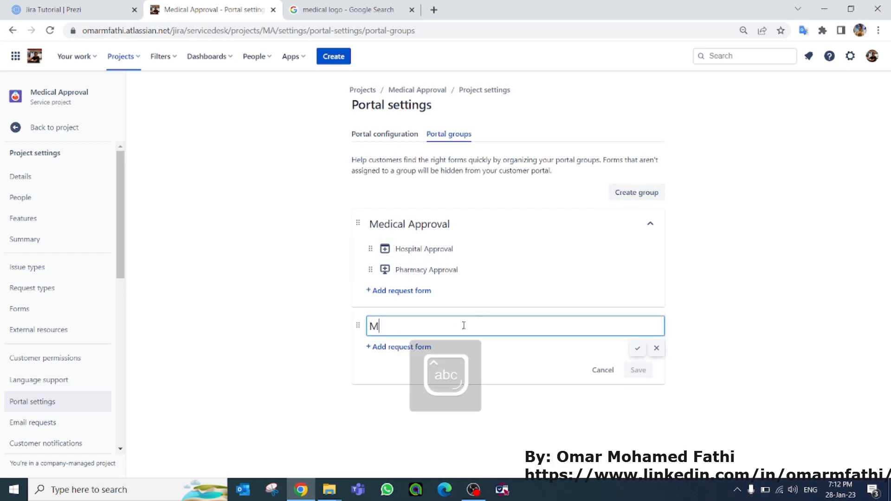
pyautogui.write('edical')
pyautogui.press('capslock')
pyautogui.write('C')
pyautogui.press('capslock')
pyautogui.write('ard')
pyautogui.click(638, 348)
# Step: Add Activate my card, Deactivate My card and Renewal, save, and collapse both groups
pyautogui.click(380, 352)
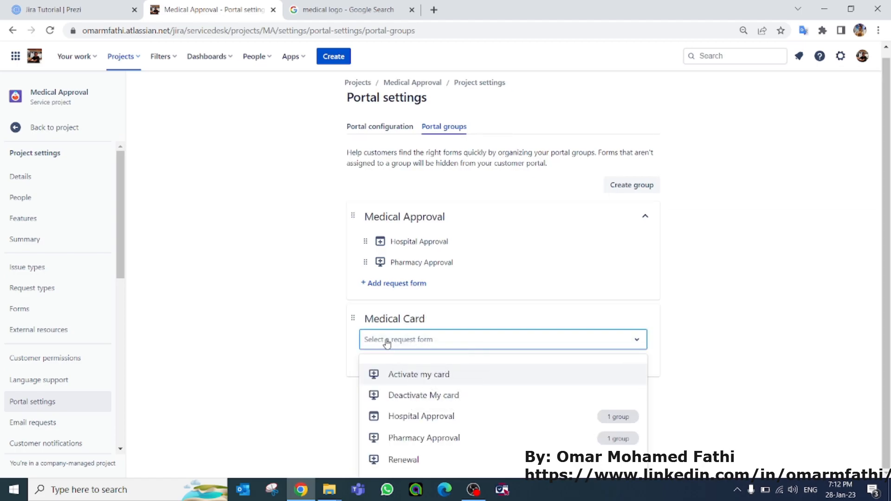
pyautogui.click(420, 383)
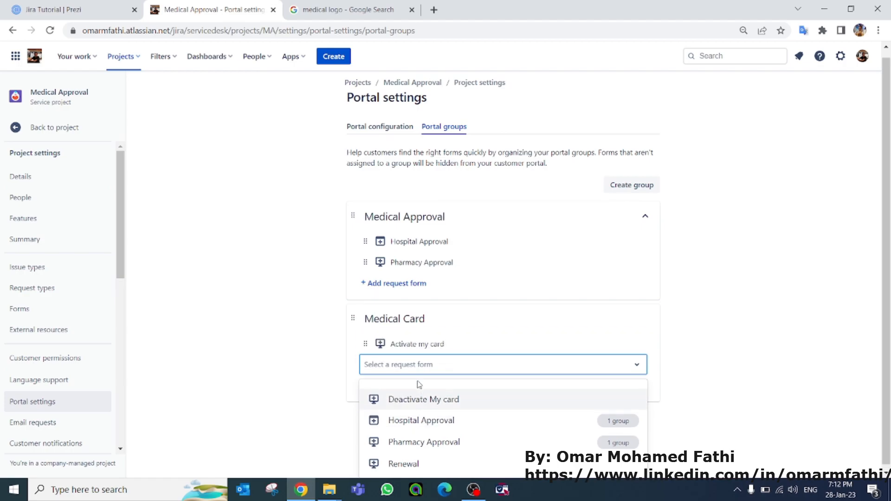
pyautogui.click(420, 401)
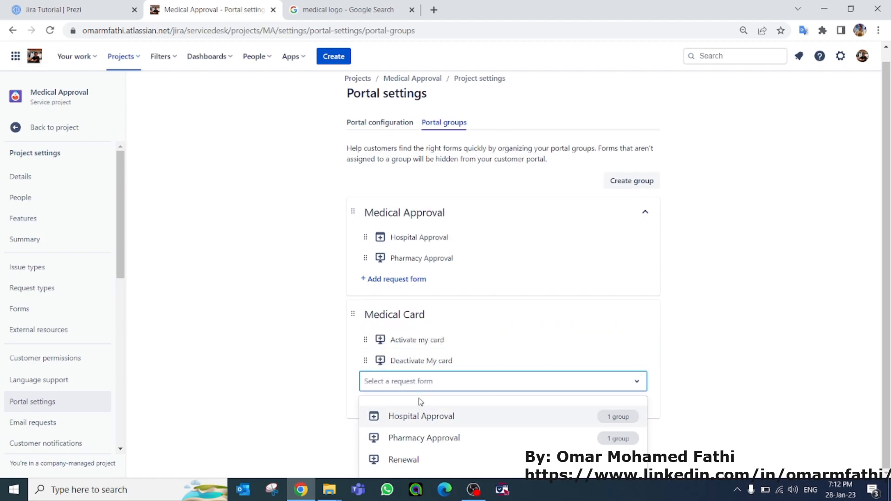
pyautogui.click(419, 460)
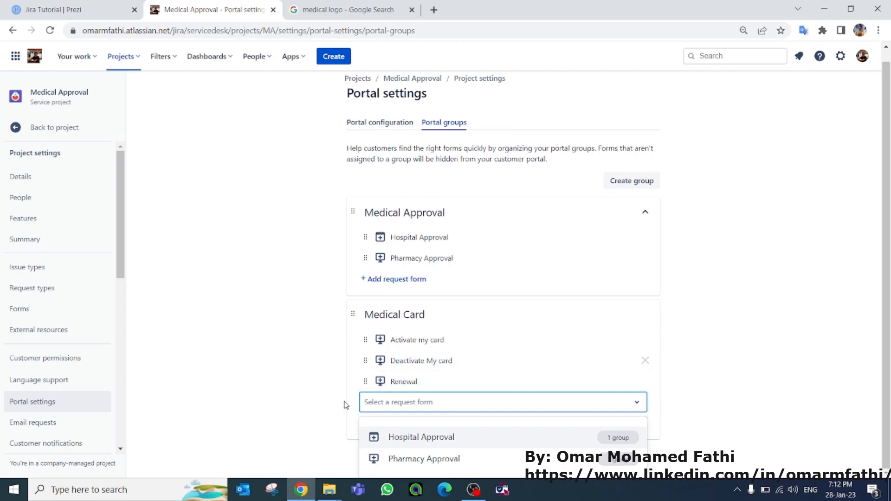
pyautogui.click(353, 416)
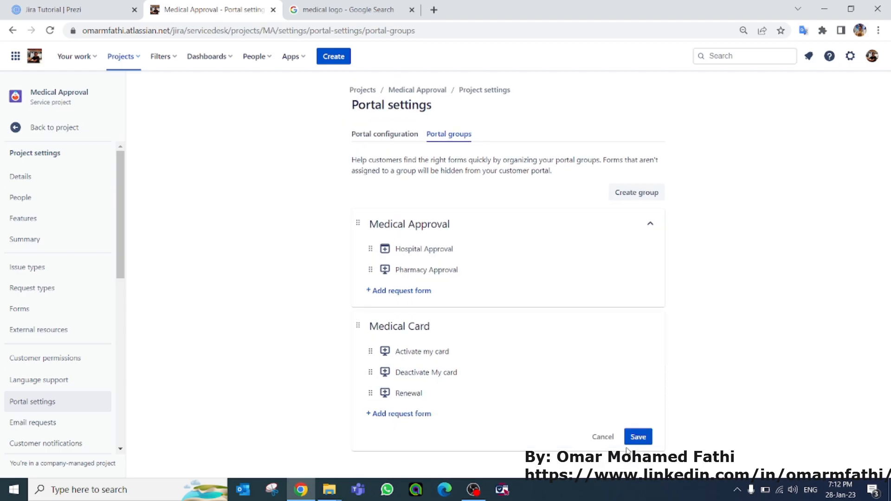
pyautogui.click(637, 436)
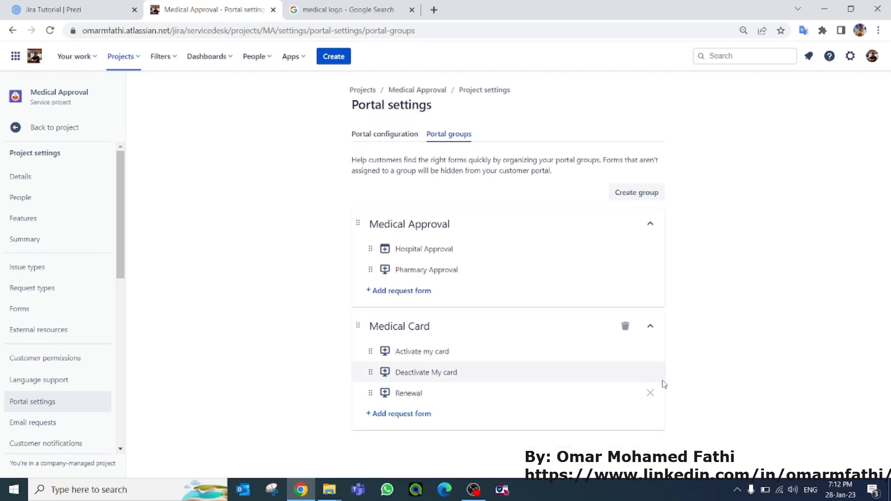
pyautogui.click(650, 327)
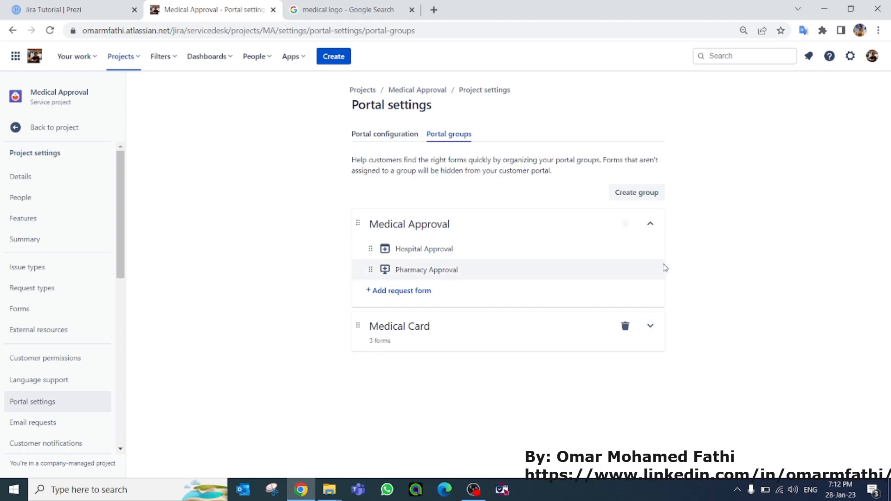
pyautogui.click(656, 225)
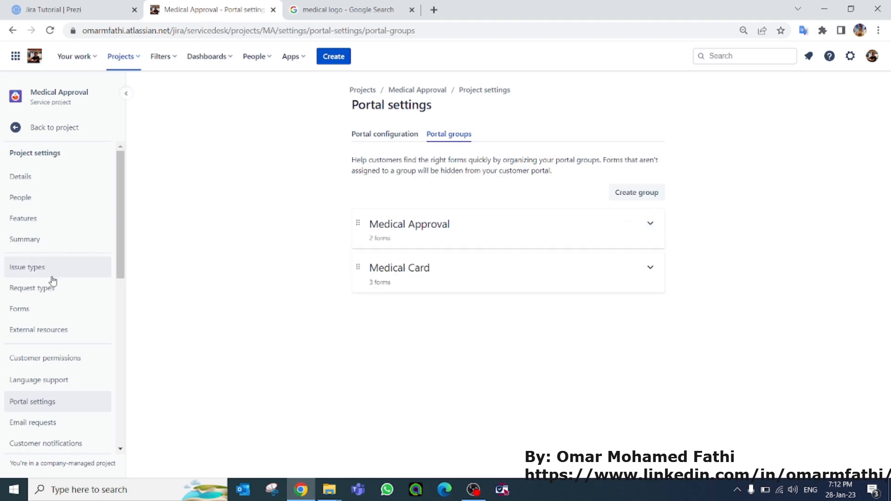
# Step: Add Card Expiry Date and Card Number fields to the Activate my card request form
pyautogui.click(51, 291)
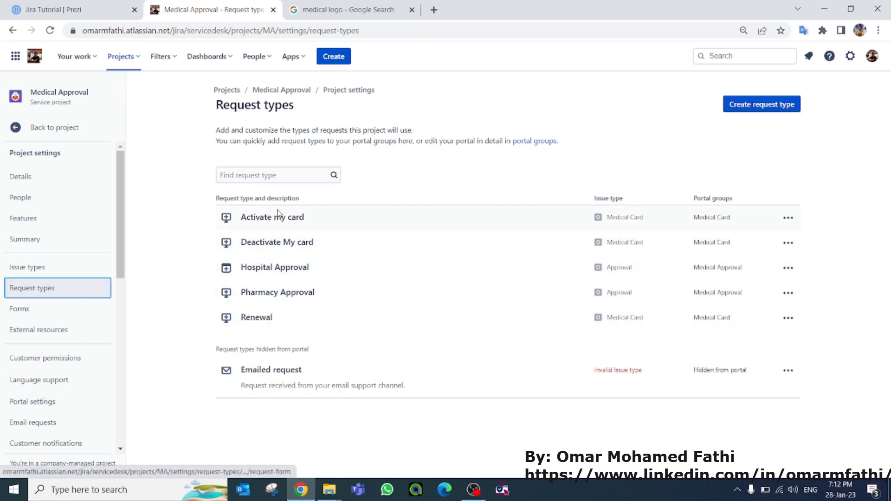
pyautogui.click(272, 218)
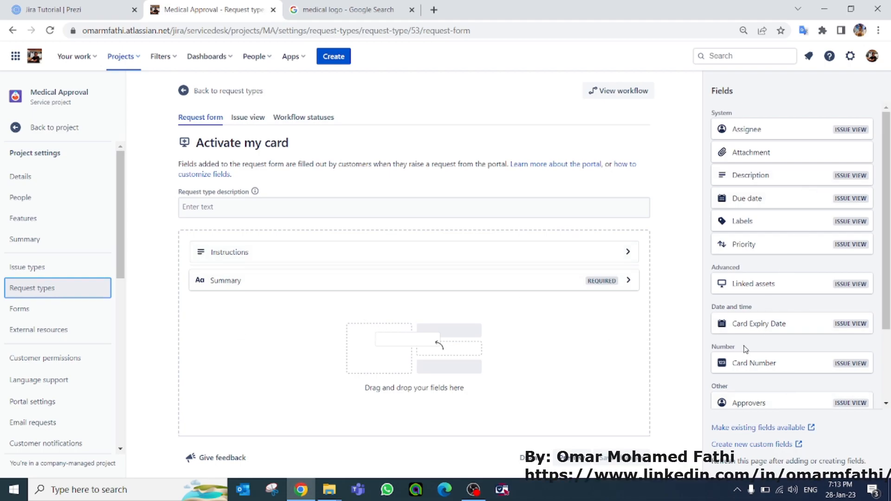
pyautogui.moveTo(756, 324); pyautogui.dragTo(645, 376)
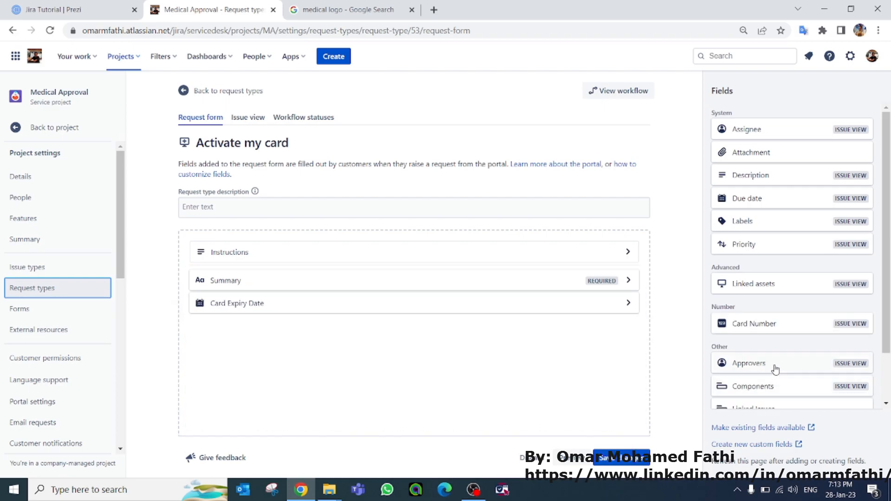
pyautogui.moveTo(761, 329); pyautogui.dragTo(398, 310)
# Step: Mark the Card Number field as Required
pyautogui.click(627, 305)
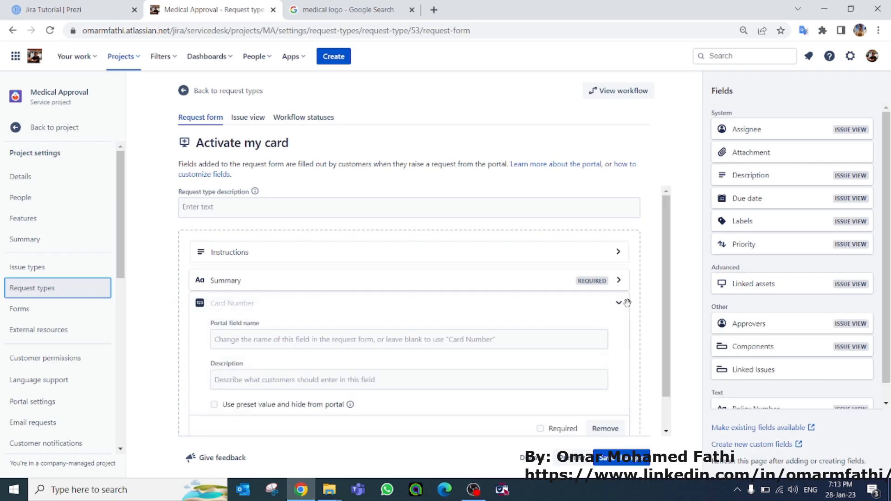
pyautogui.scroll(-1, 479, 318)
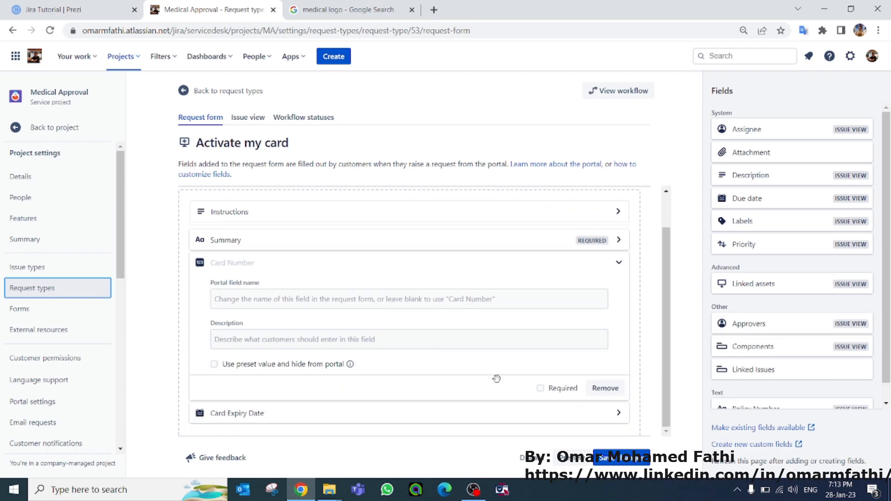
pyautogui.click(538, 389)
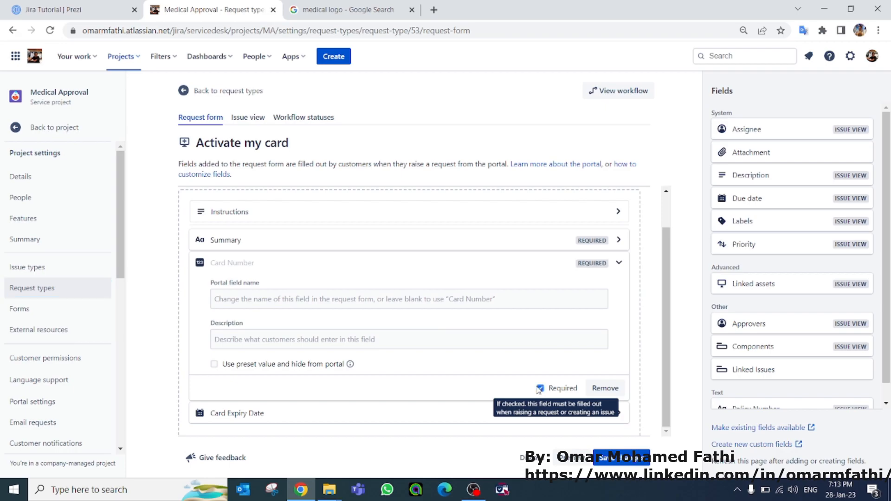
pyautogui.click(619, 265)
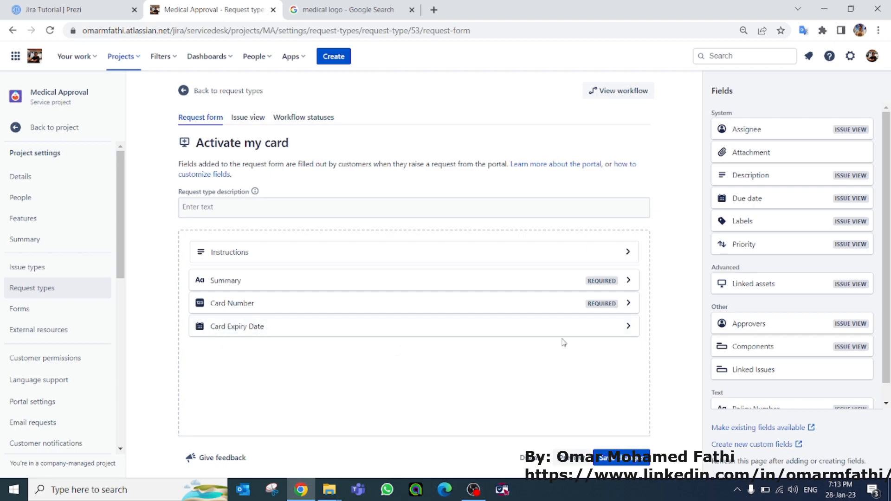
# Step: Set Card Expiry Date's portal field name to 'when the Card will be expired?' and save the form
pyautogui.click(627, 328)
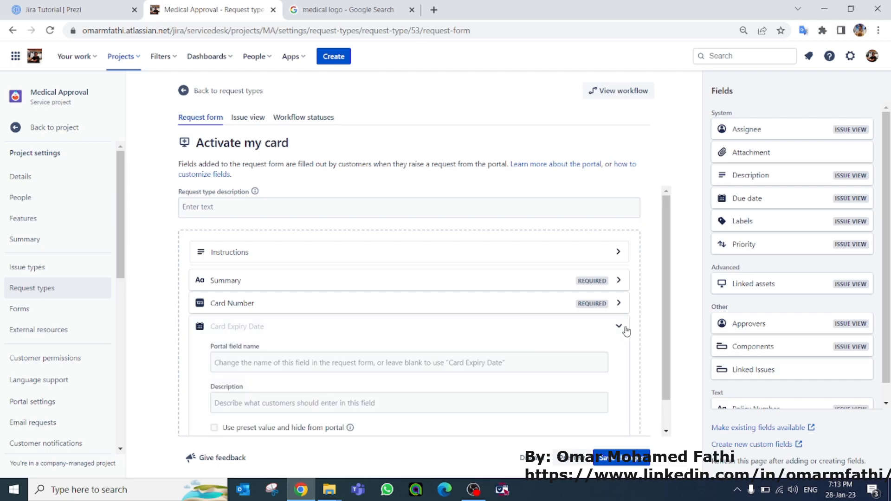
pyautogui.click(242, 366)
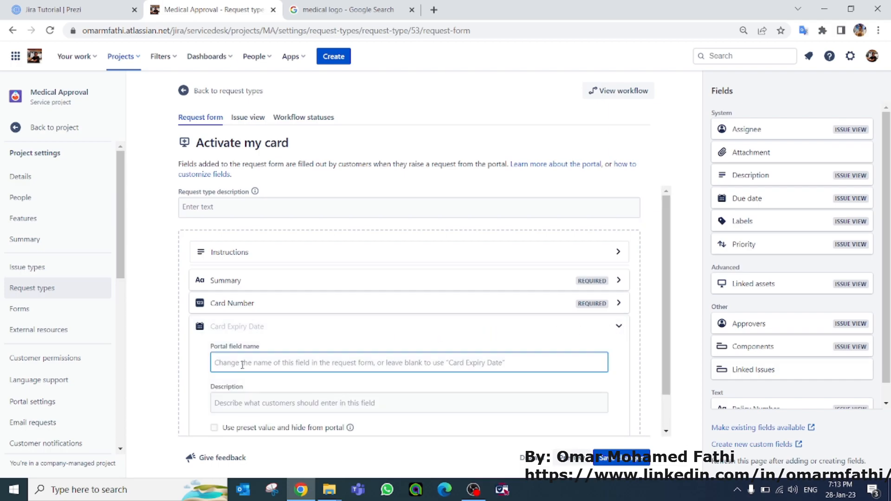
pyautogui.write('w')
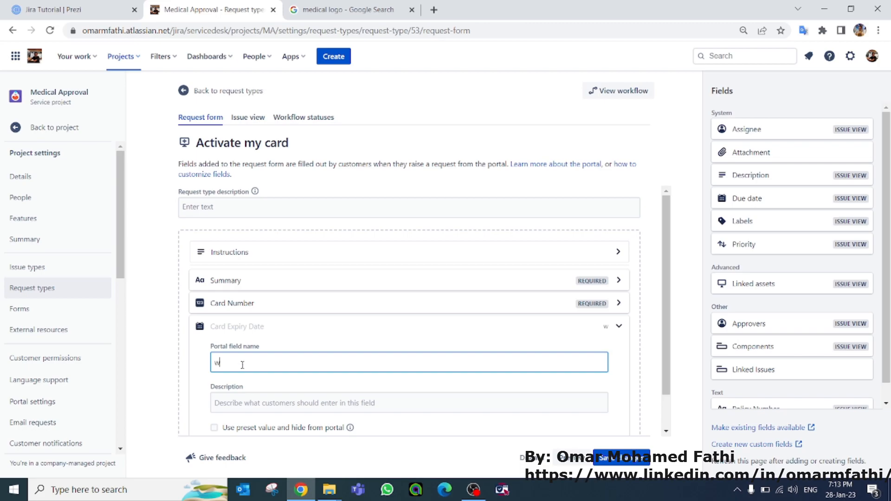
pyautogui.write('hen the')
pyautogui.press('capslock')
pyautogui.write('C')
pyautogui.press('capslock')
pyautogui.write('a')
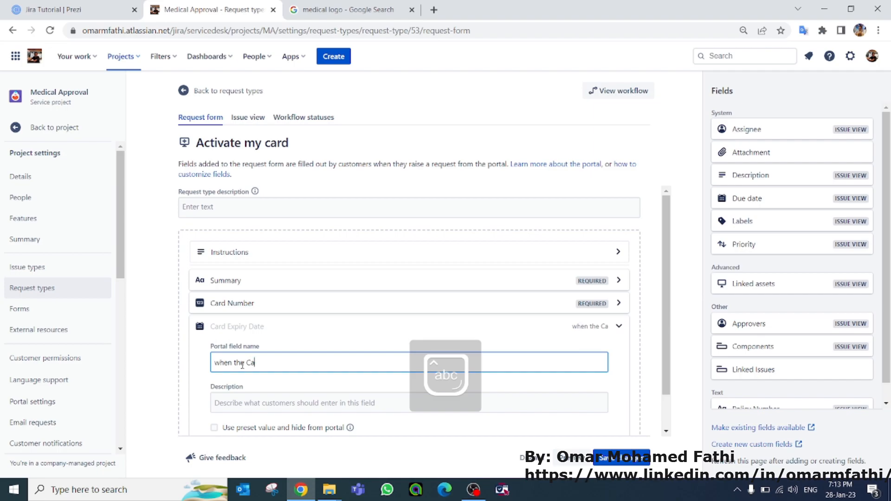
pyautogui.write('rd will be expired?')
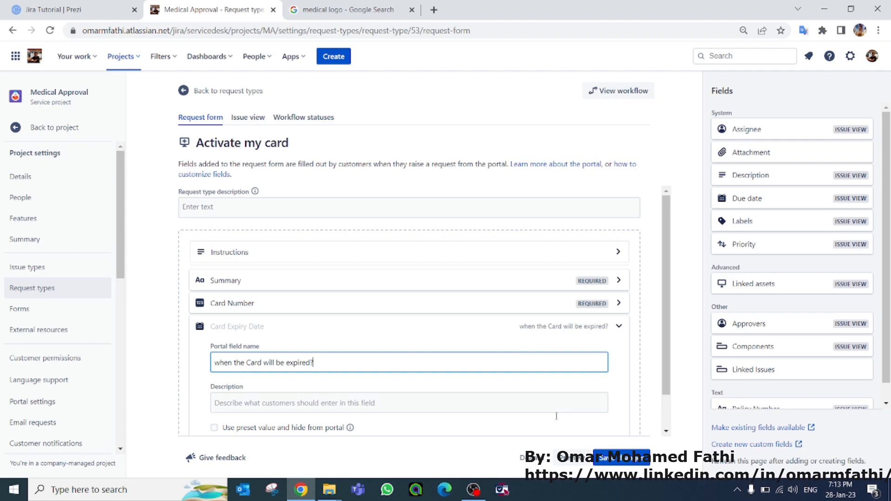
pyautogui.click(620, 458)
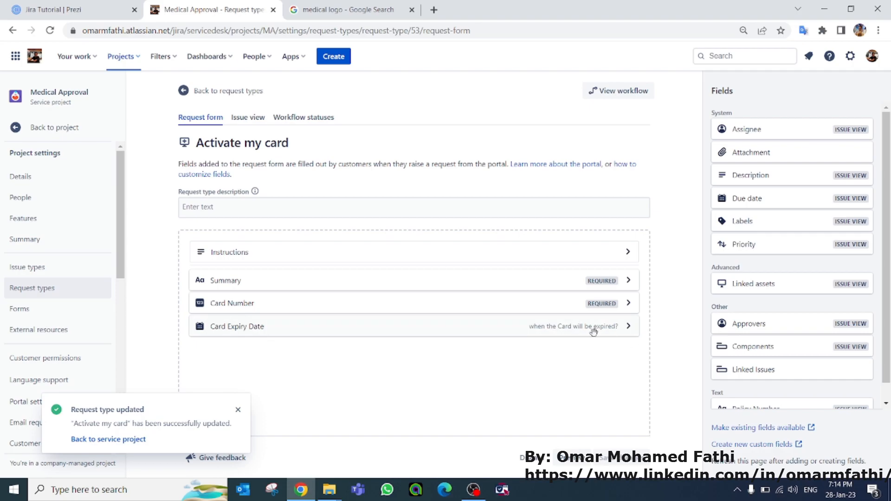
pyautogui.click(238, 410)
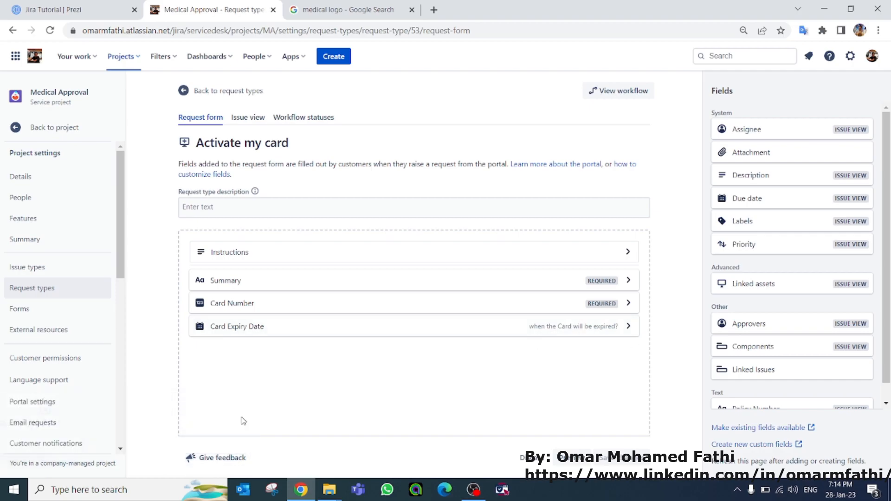
# Step: Add the Policy Number and Description fields to the Hospital Approval form
pyautogui.click(213, 91)
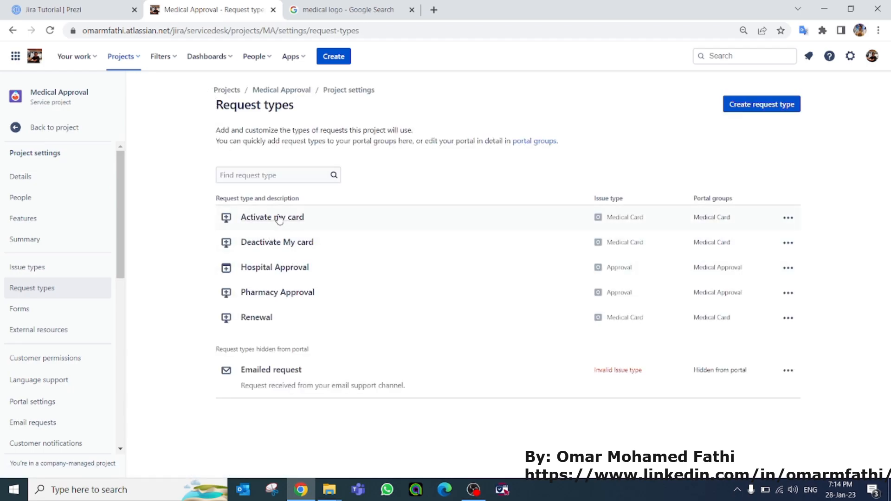
pyautogui.click(289, 272)
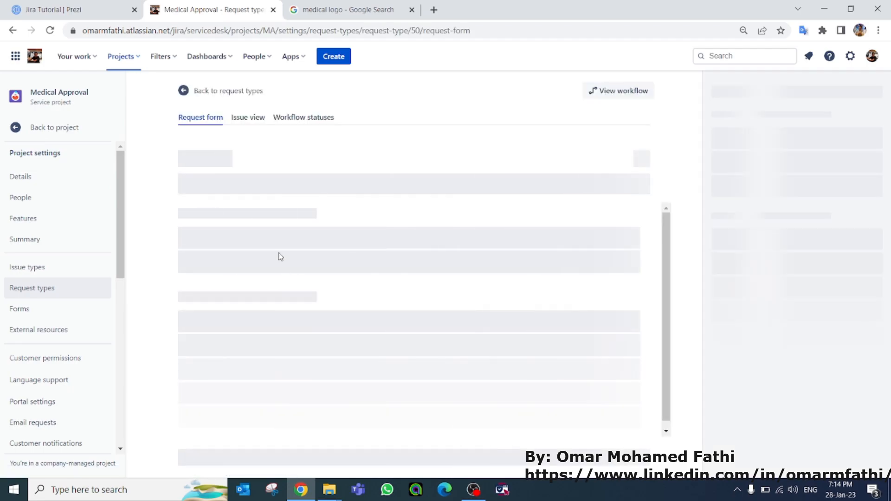
pyautogui.scroll(-1, 780, 293)
pyautogui.scroll(-2, 781, 294)
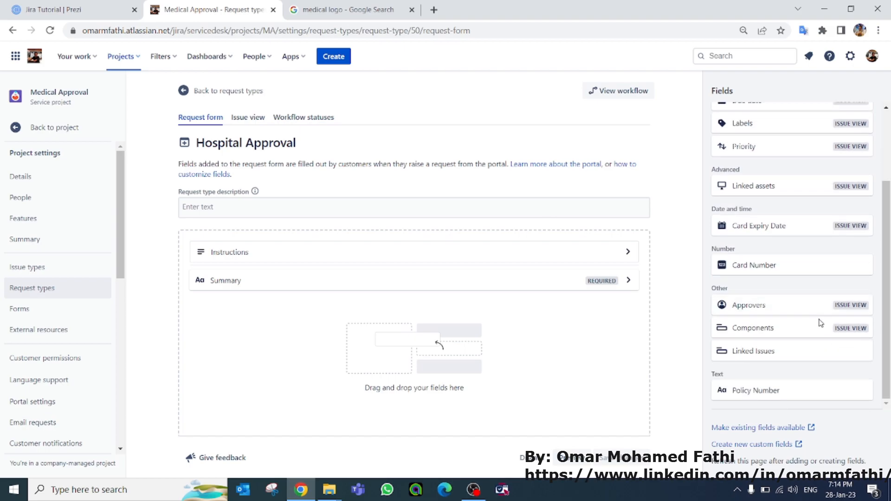
pyautogui.moveTo(781, 392); pyautogui.dragTo(342, 327)
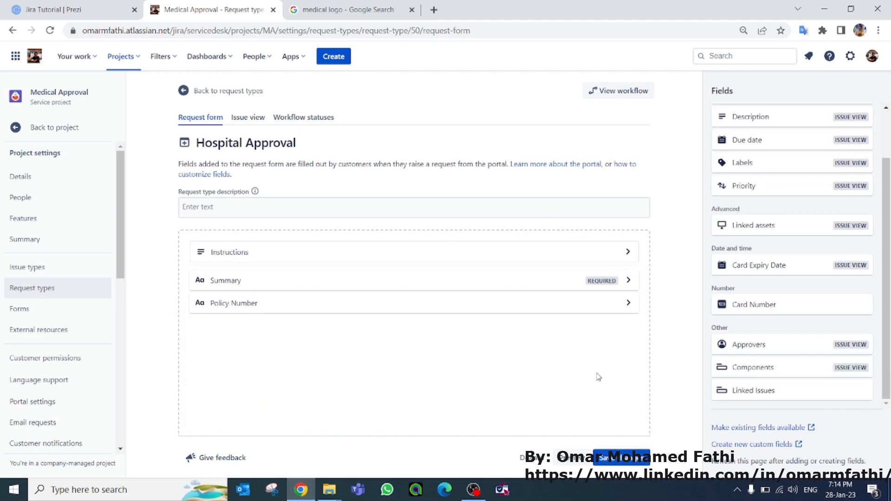
pyautogui.scroll(2, 787, 332)
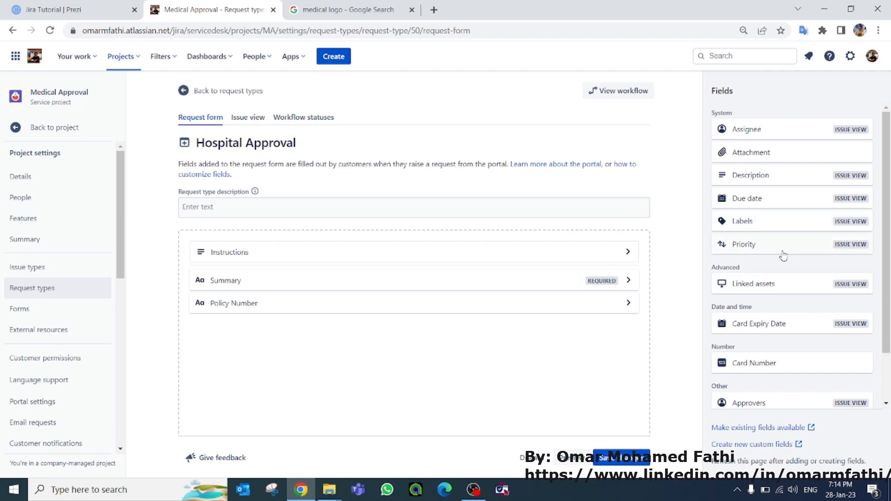
pyautogui.moveTo(742, 177); pyautogui.dragTo(402, 310)
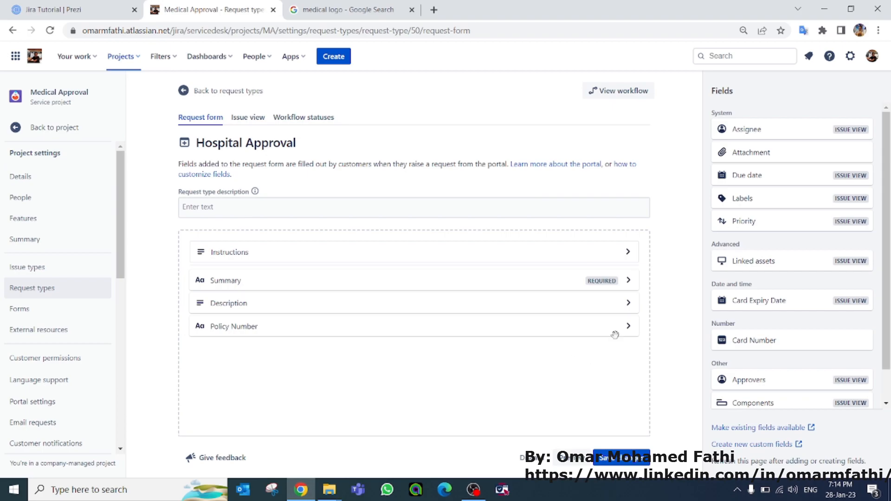
# Step: Make Policy Number required, described 'Please type your policy number', and save
pyautogui.click(628, 326)
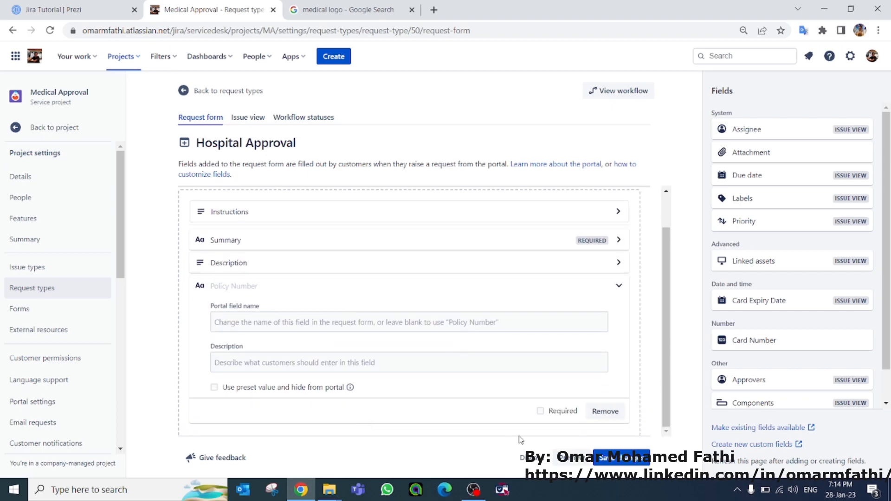
pyautogui.click(542, 412)
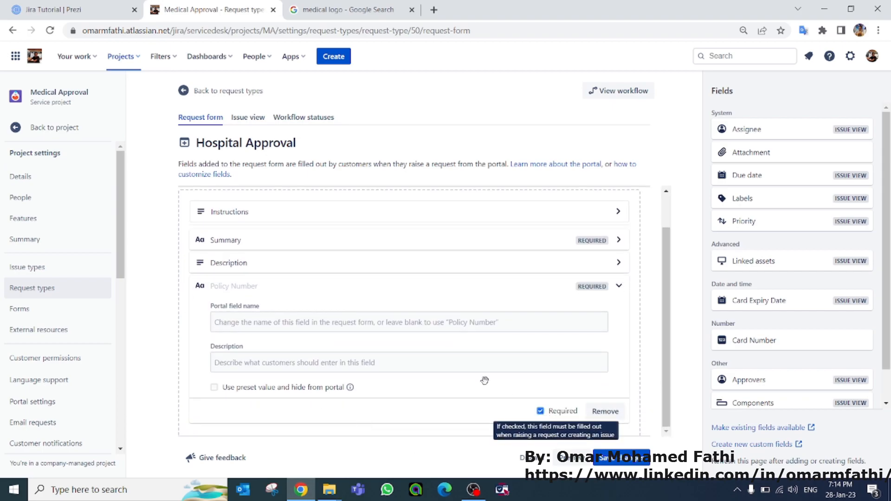
pyautogui.click(457, 365)
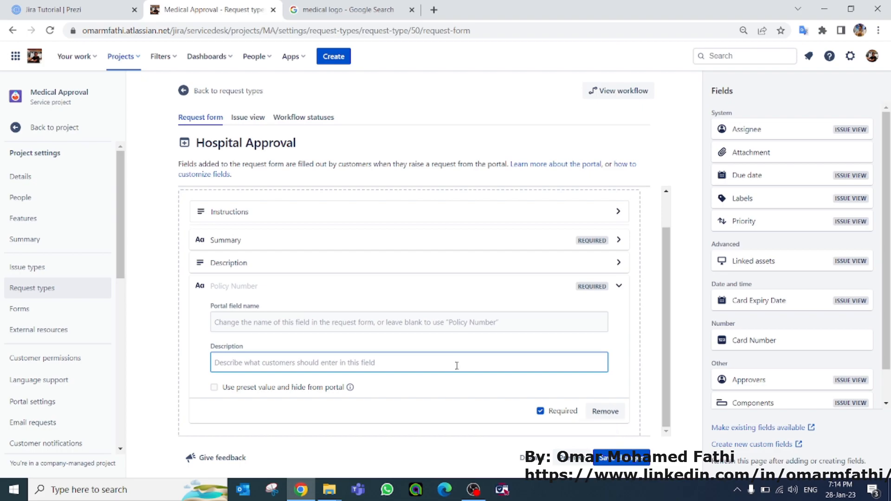
pyautogui.write('Plea')
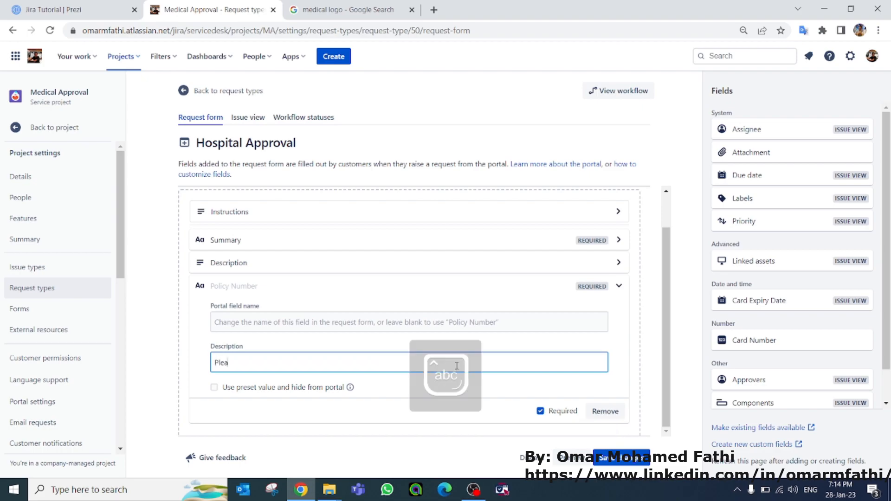
pyautogui.write('se type your policy number')
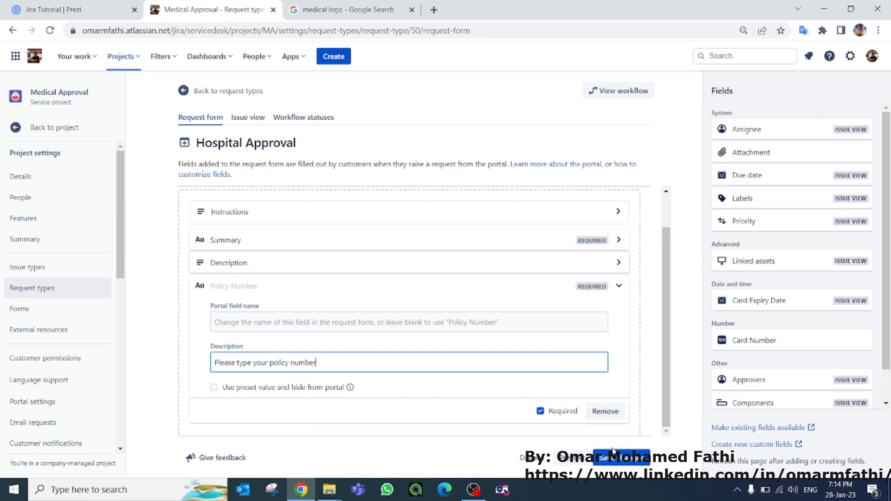
pyautogui.click(619, 461)
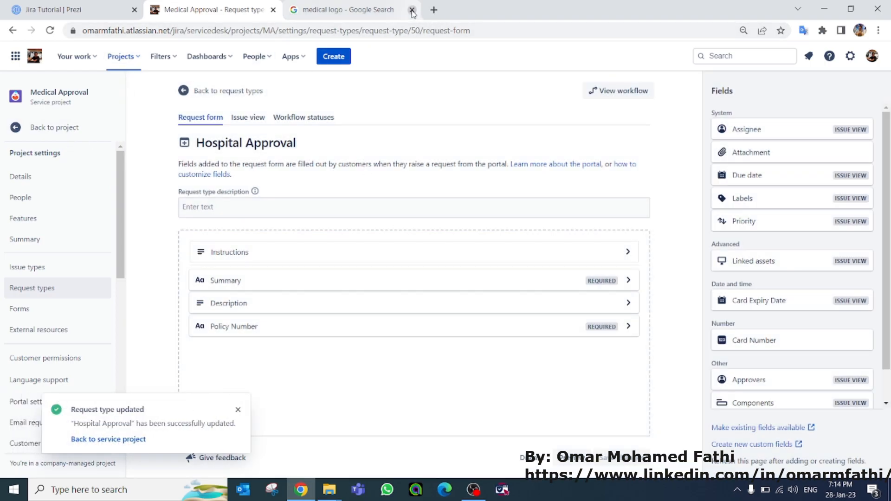
pyautogui.click(379, 13)
pyautogui.click(378, 29)
# Step: Load the customer portal URL and browse the Medical Approval and Medical Card groups
pyautogui.write('https://omarmfathi.atlassian.net/servicedesk/customer/portal/5')
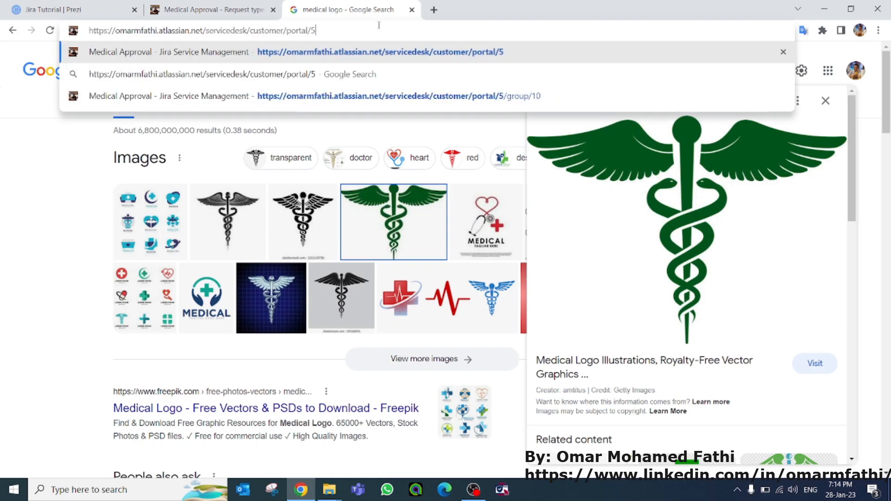
pyautogui.press('Return')
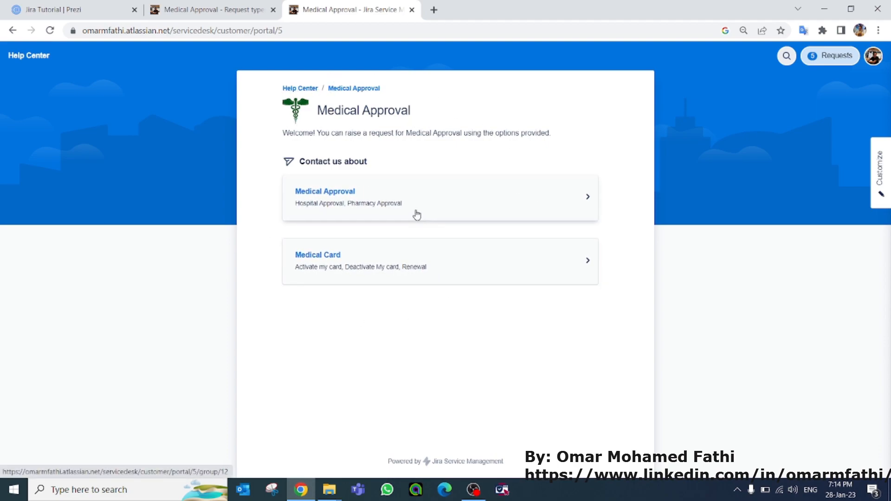
pyautogui.click(385, 199)
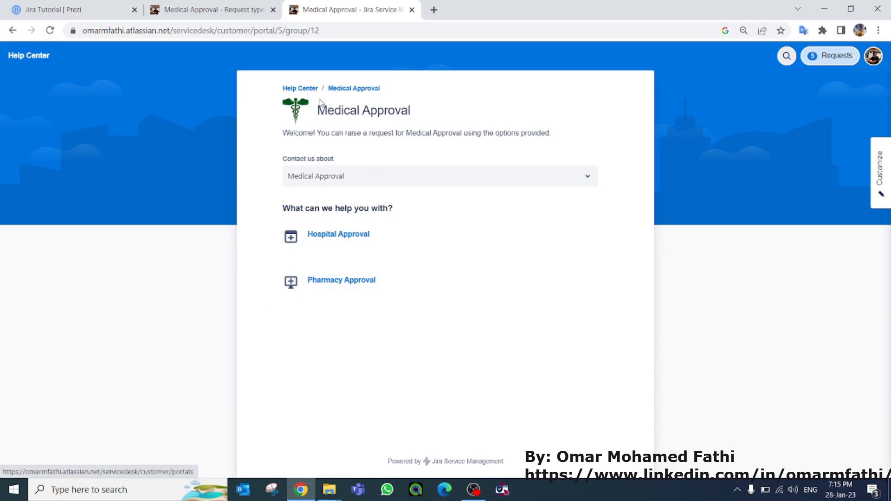
pyautogui.click(349, 89)
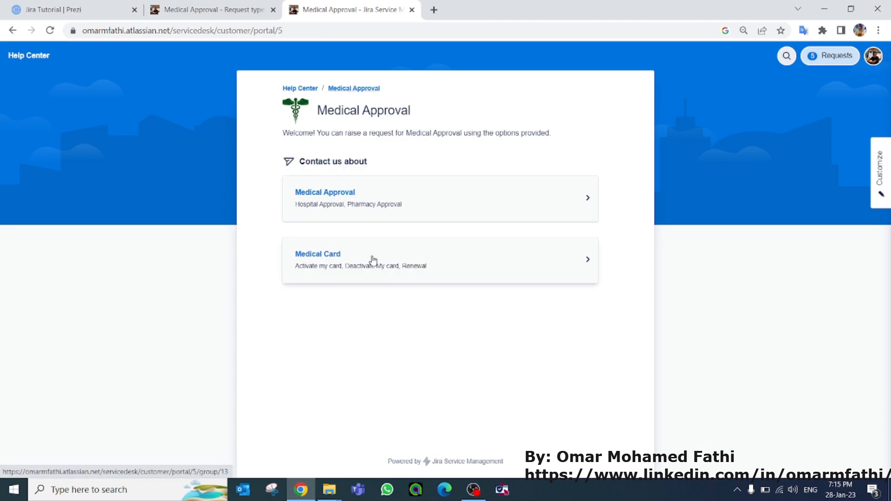
pyautogui.click(328, 261)
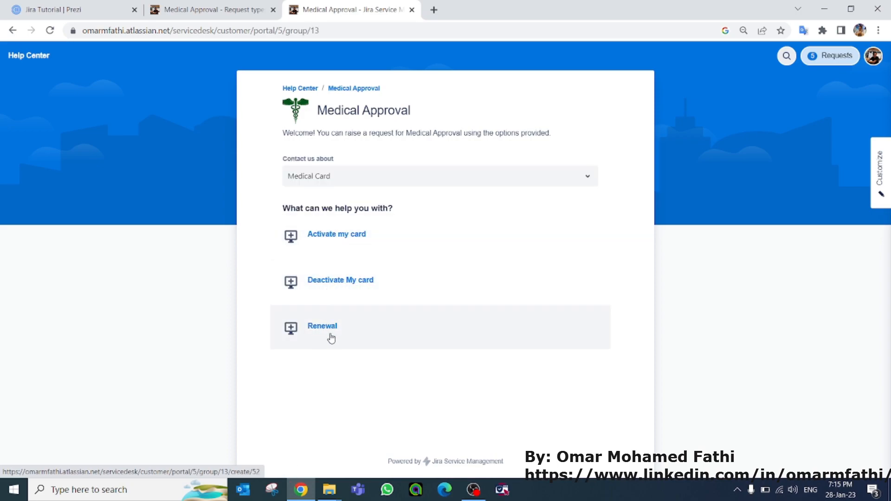
pyautogui.click(346, 91)
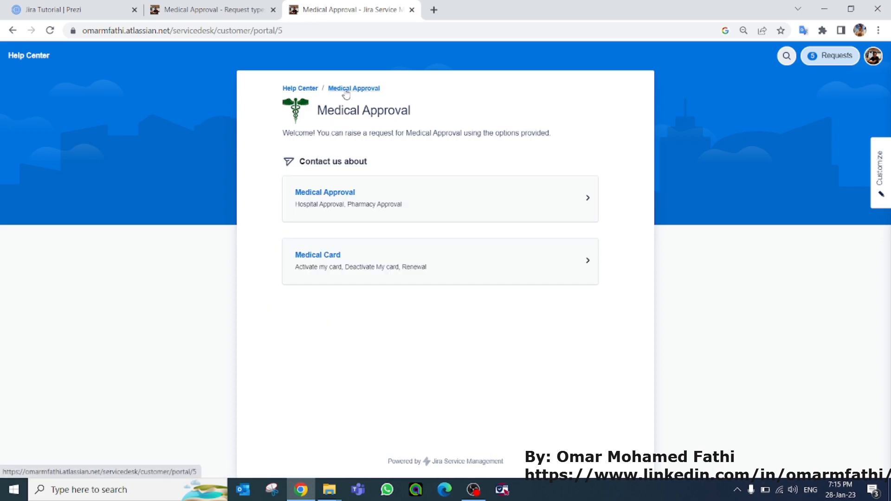
pyautogui.click(354, 195)
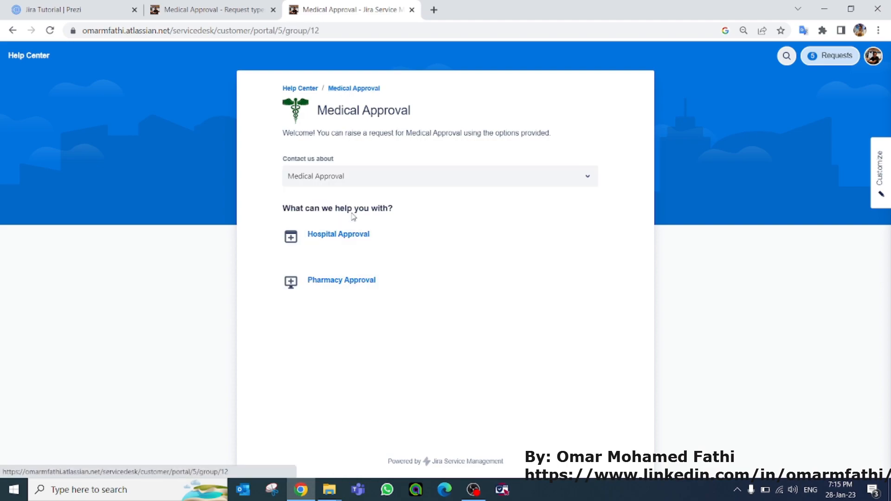
# Step: Submit a Hospital Approval request 'please approve the hospital inquiry' with a policy number
pyautogui.click(352, 244)
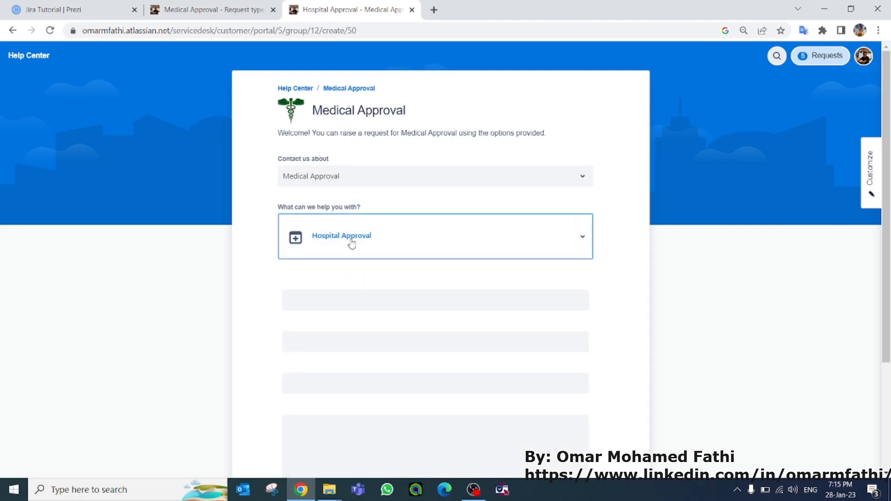
pyautogui.scroll(-2, 481, 310)
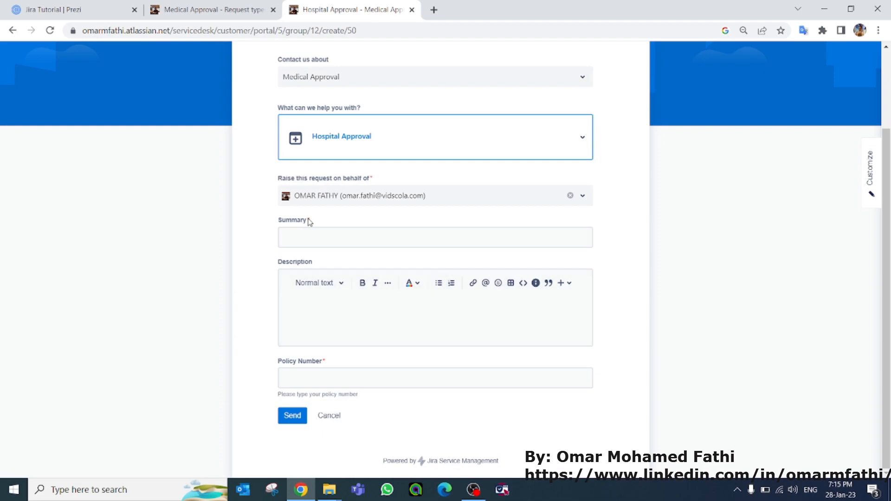
pyautogui.click(303, 236)
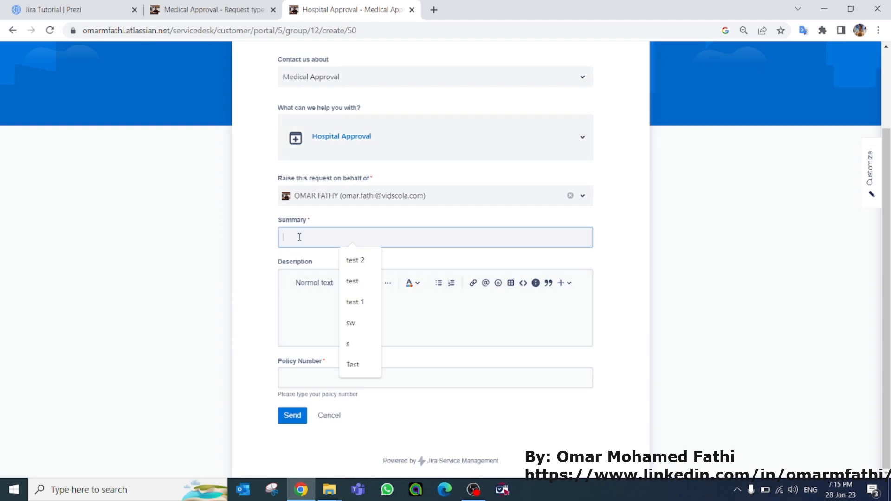
pyautogui.write('please')
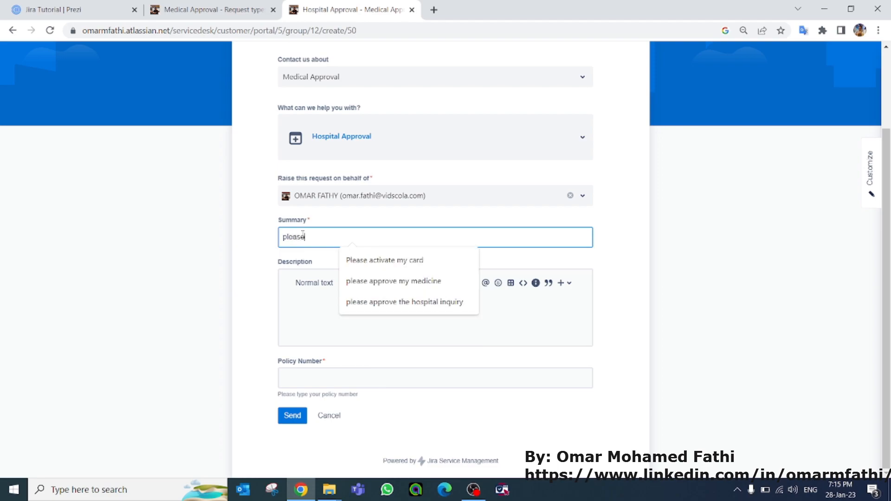
pyautogui.write(' approve the hospital inquiry')
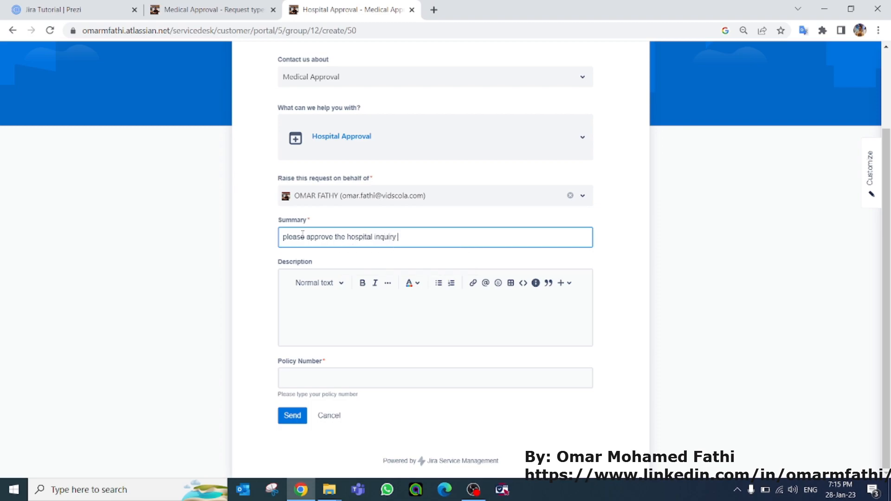
pyautogui.click(348, 377)
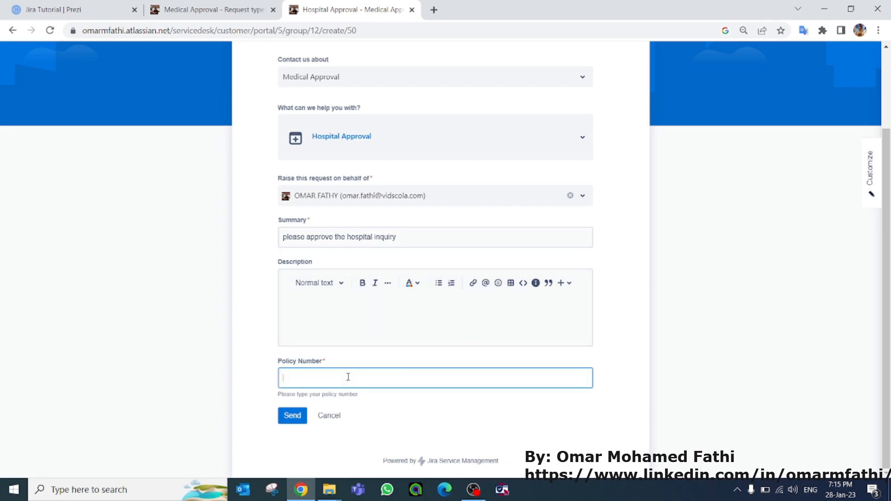
pyautogui.write('Abce12')
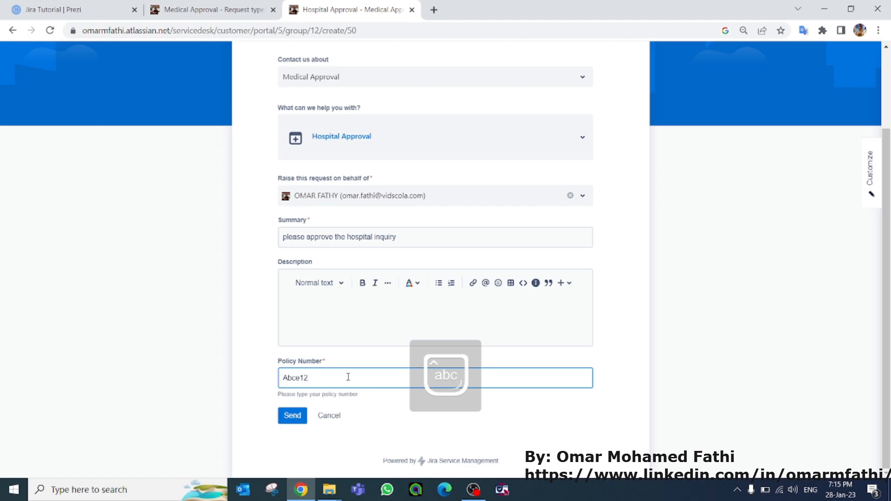
pyautogui.click(293, 415)
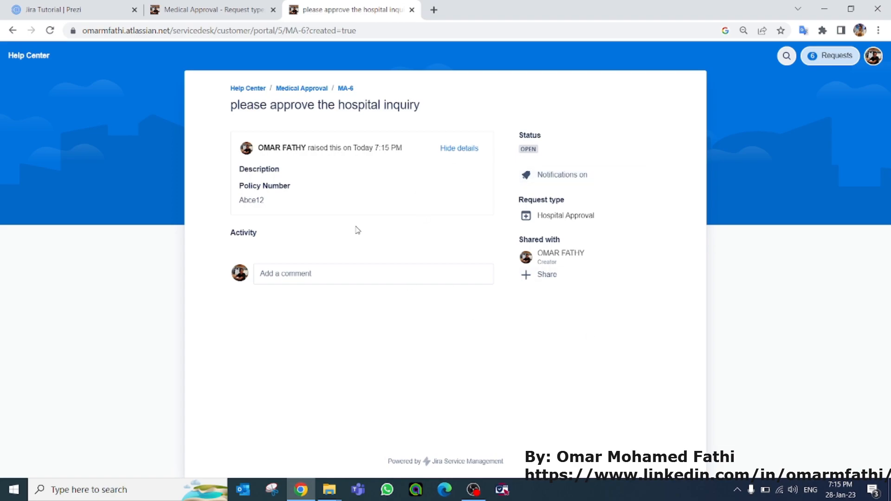
pyautogui.click(304, 90)
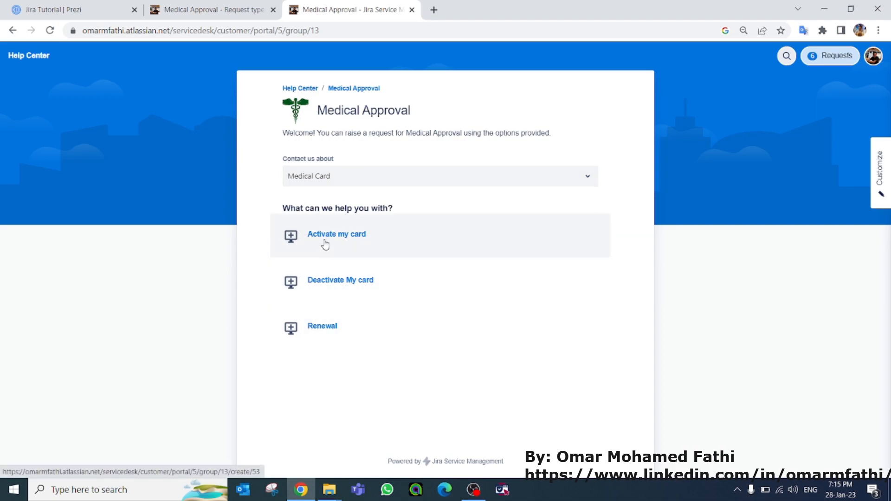
# Step: Submit an Activate my card request 'please re activate my card' with a card number, expiring 1/Feb/23
pyautogui.click(350, 246)
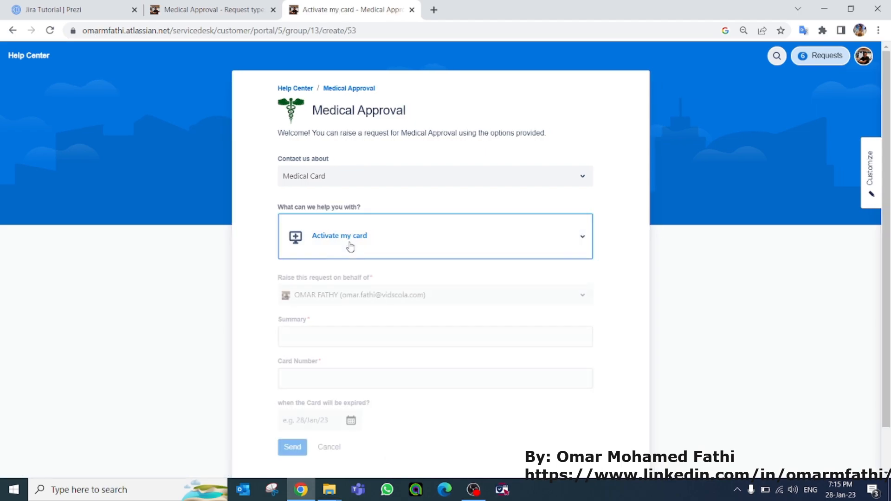
pyautogui.scroll(-1, 362, 311)
pyautogui.click(324, 284)
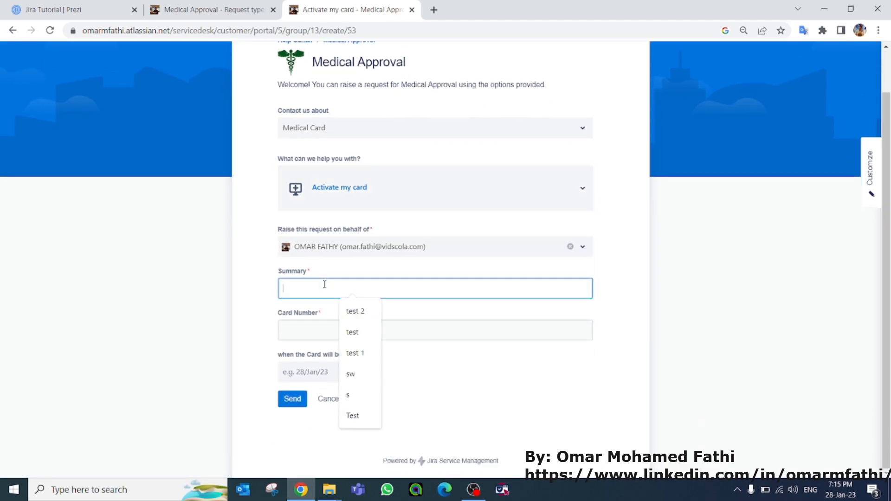
pyautogui.write('w')
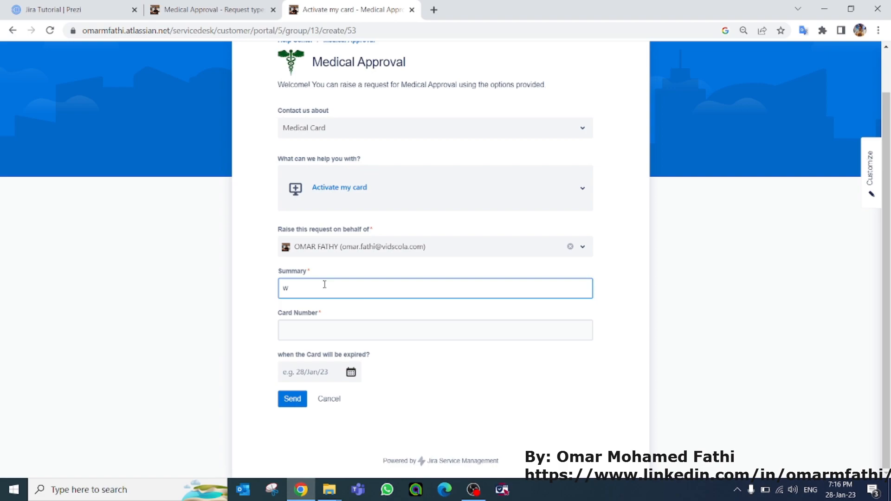
pyautogui.write('p')
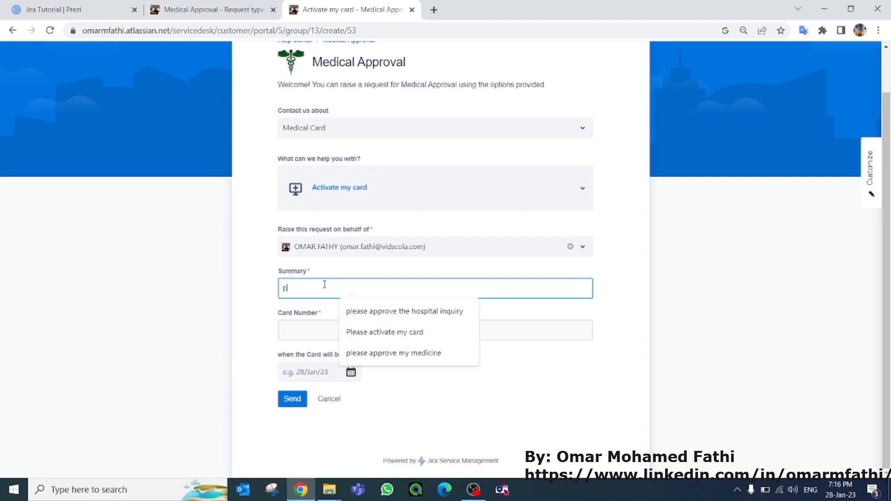
pyautogui.write('lease re activate my card')
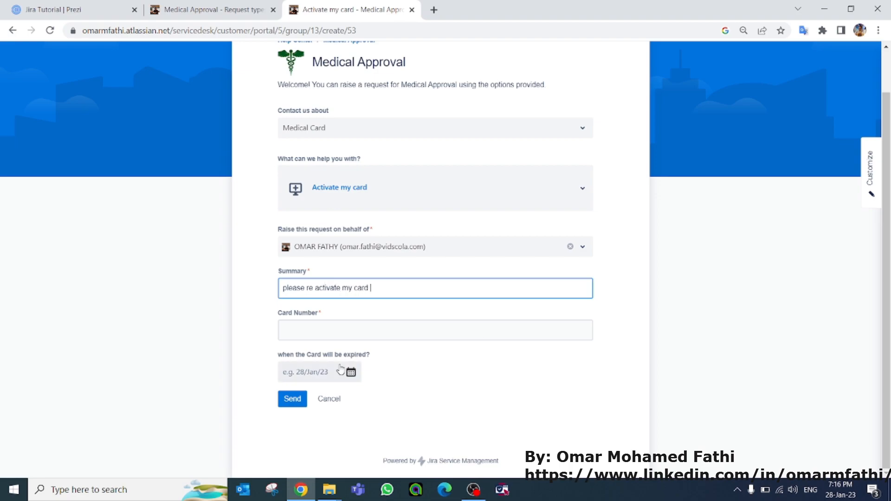
pyautogui.click(322, 327)
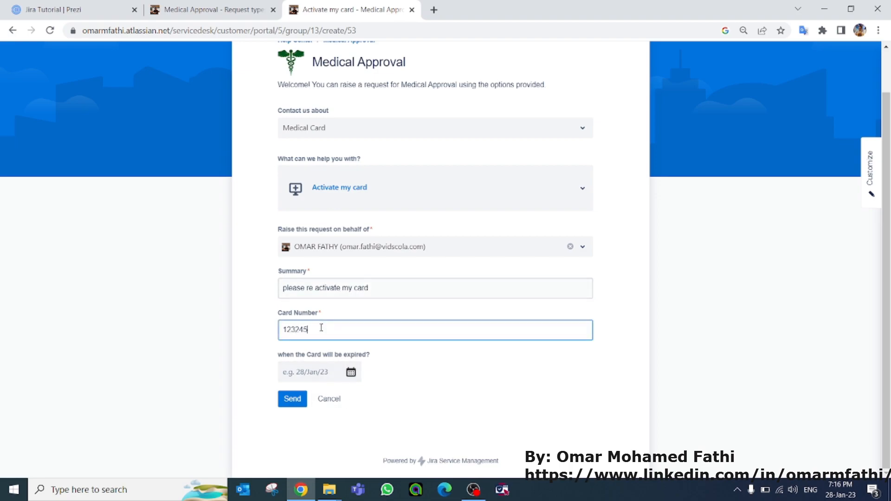
pyautogui.click(254, 322)
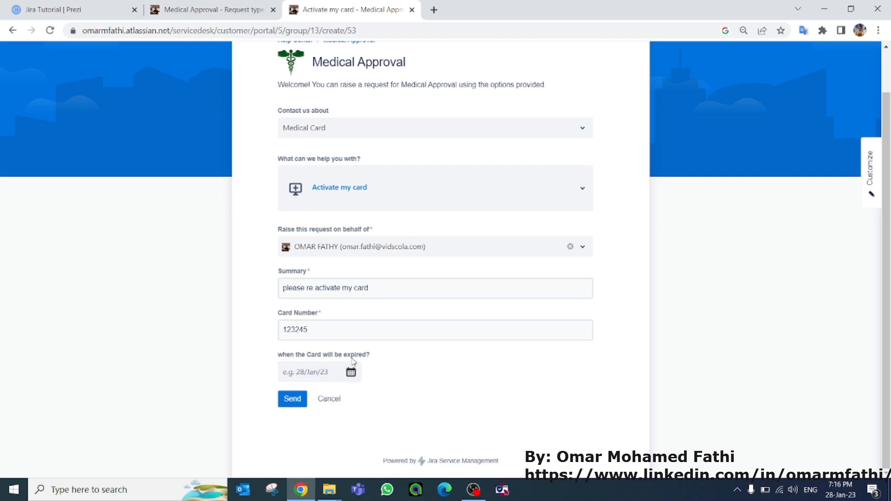
pyautogui.click(350, 371)
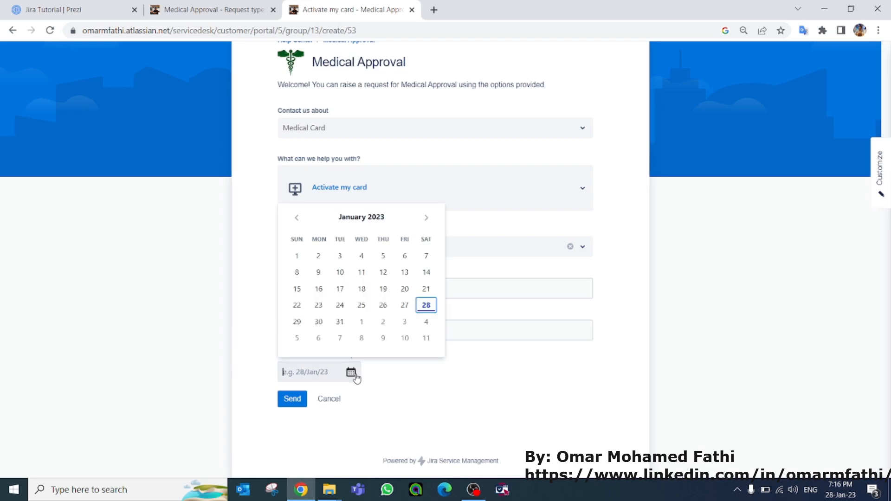
pyautogui.click(361, 322)
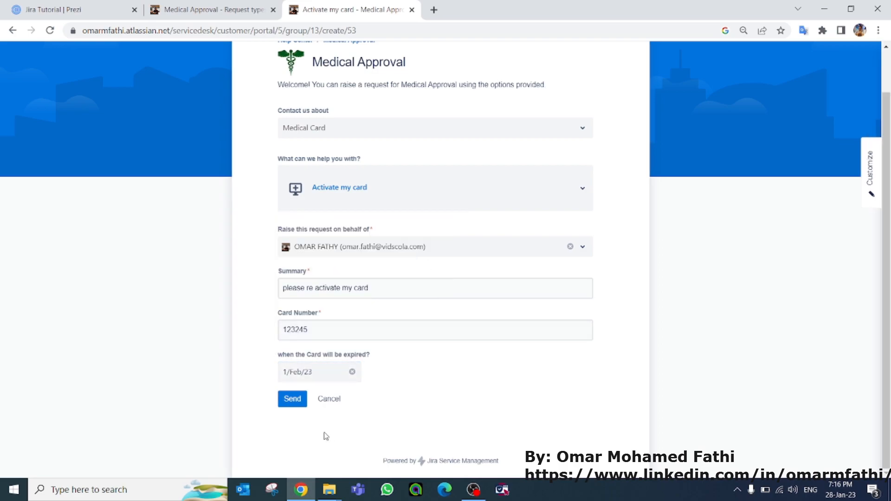
pyautogui.click(293, 399)
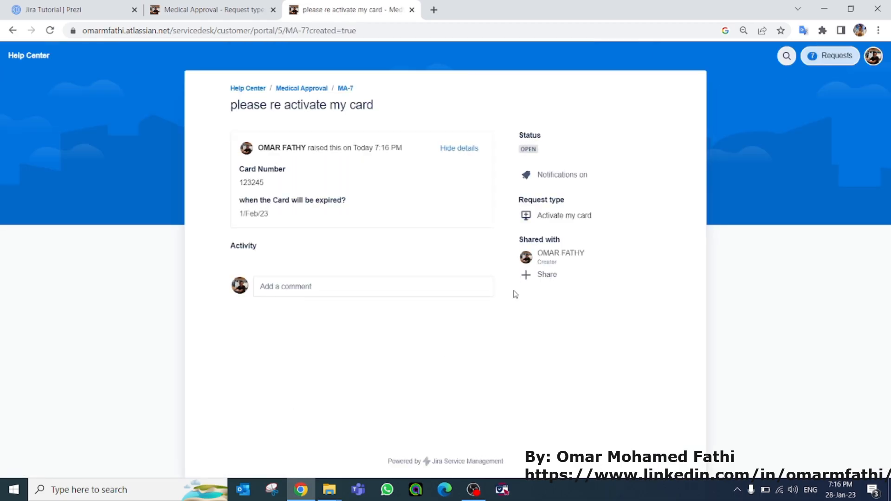
pyautogui.click(211, 9)
# Step: From the service project queues, open requests MA-6 and MA-7 and view MA-7's details
pyautogui.click(221, 99)
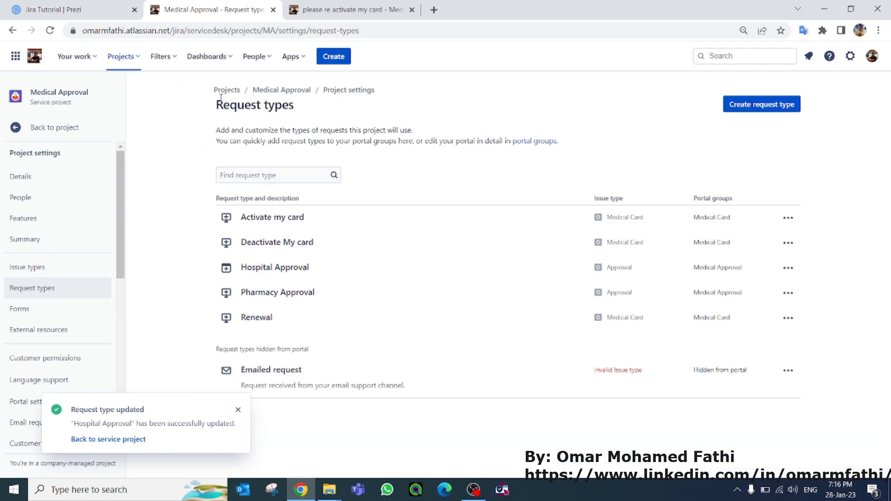
pyautogui.click(61, 133)
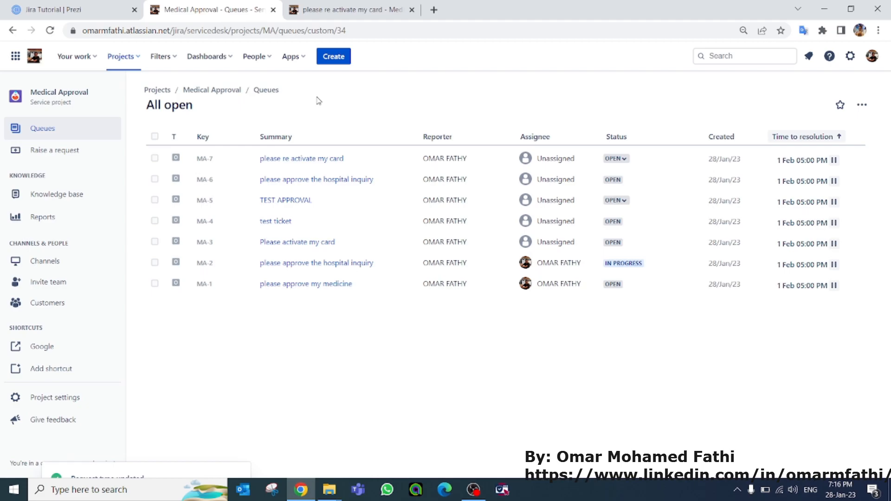
pyautogui.keyDown('ctrl'); pyautogui.click(280, 180); pyautogui.keyUp('ctrl')
pyautogui.keyDown('ctrl'); pyautogui.click(284, 159); pyautogui.keyUp('ctrl')
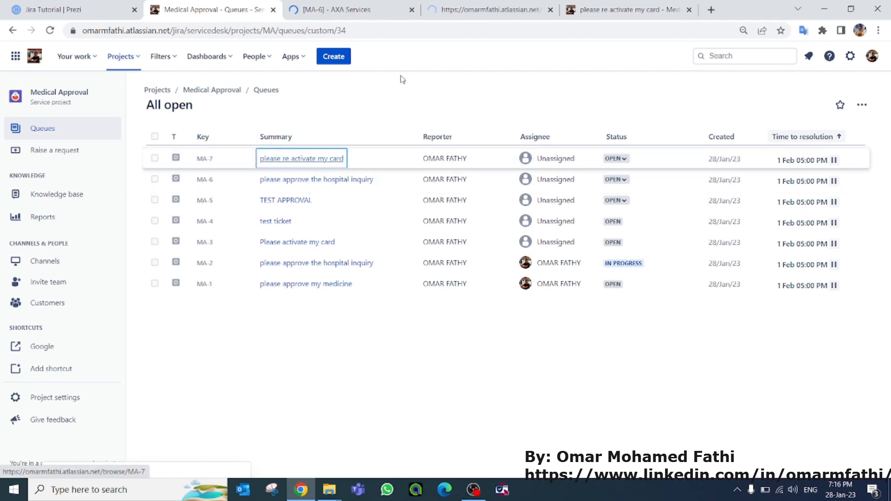
pyautogui.click(480, 11)
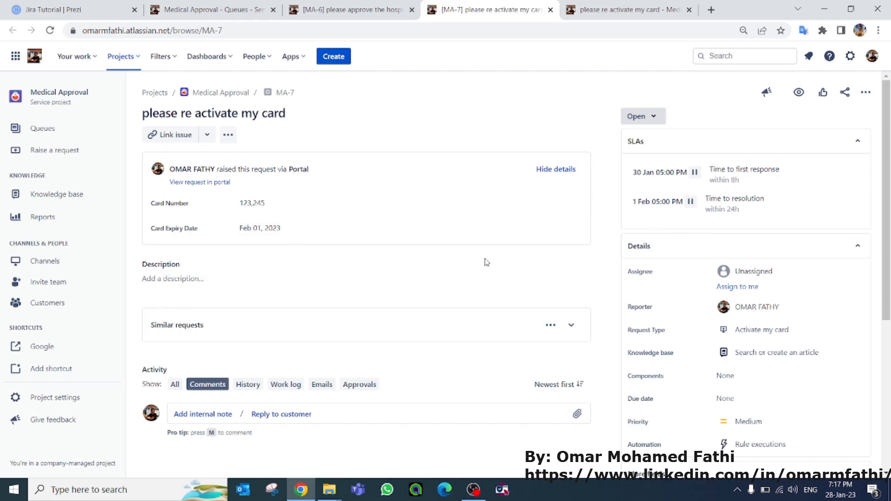
# Step: Change MA-7 from Open to In Progress and reload the customer portal to confirm it
pyautogui.click(649, 117)
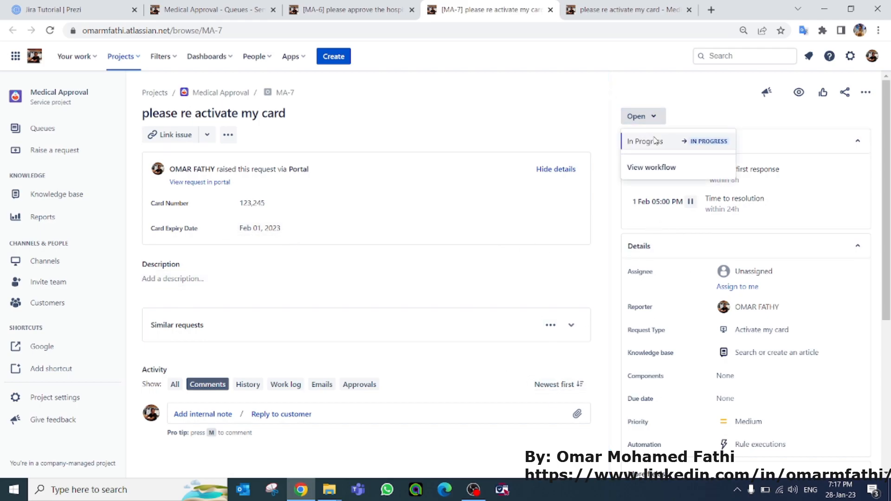
pyautogui.click(654, 141)
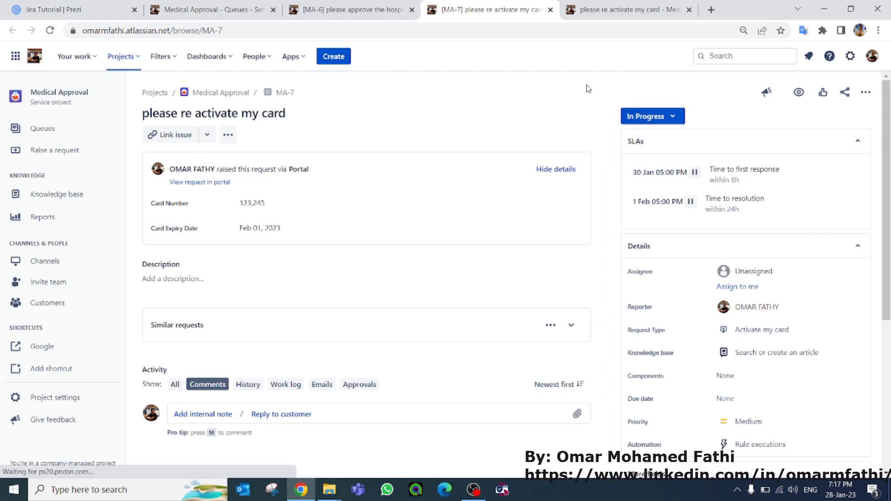
pyautogui.click(596, 14)
pyautogui.rightClick(589, 104)
pyautogui.click(627, 140)
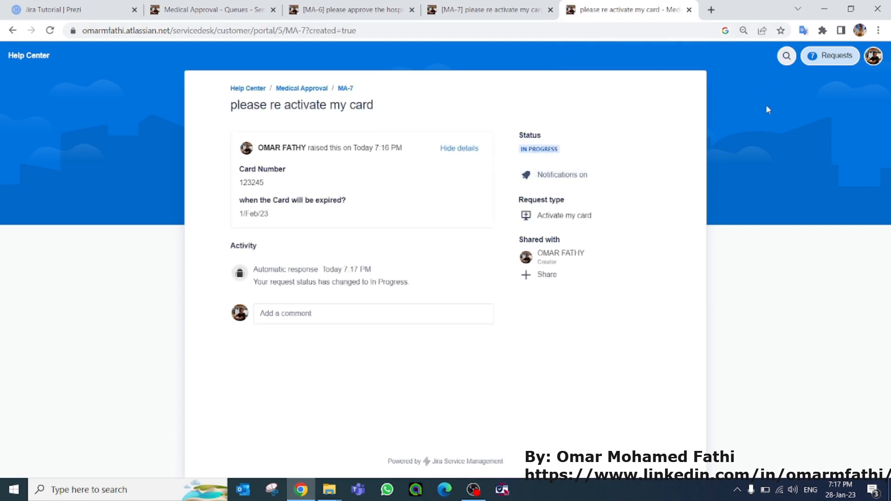
# Step: List the requests created by me in the portal, then close the Requests and MA-7 tabs
pyautogui.click(829, 63)
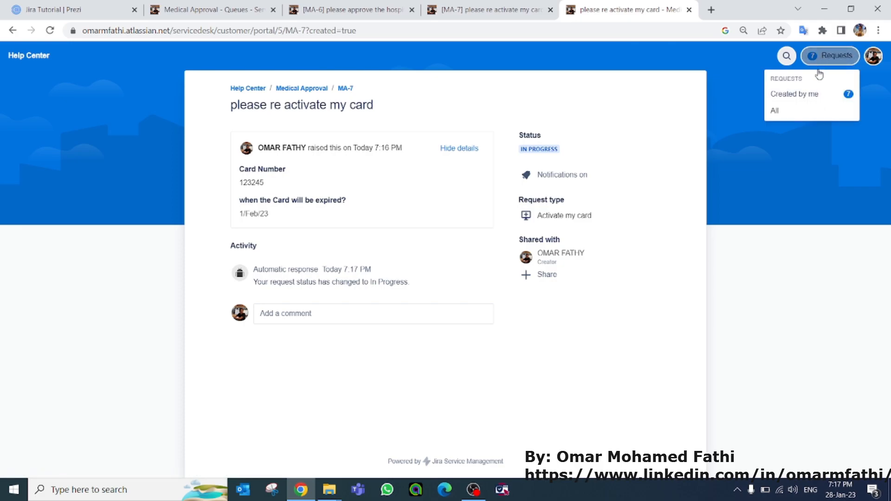
pyautogui.click(815, 94)
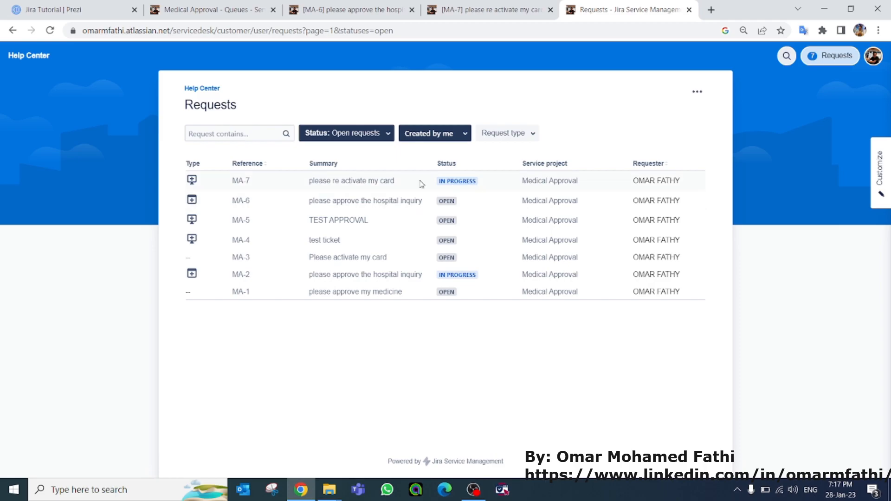
pyautogui.click(690, 10)
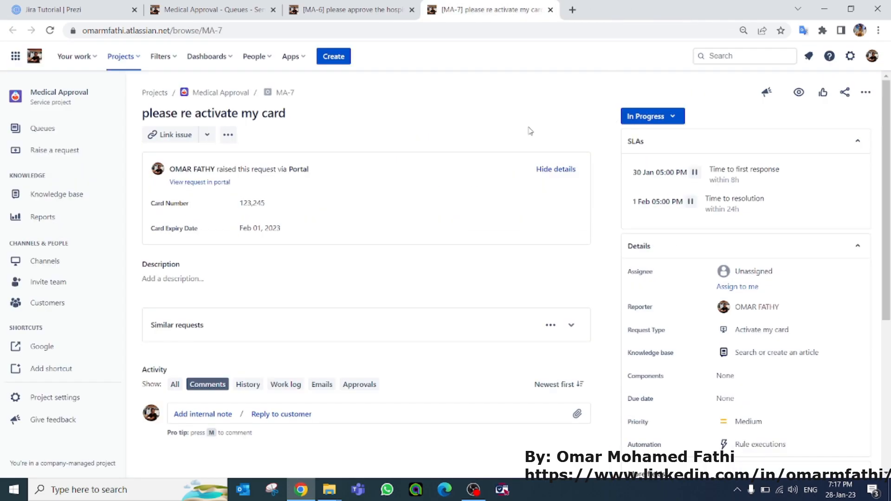
pyautogui.click(550, 10)
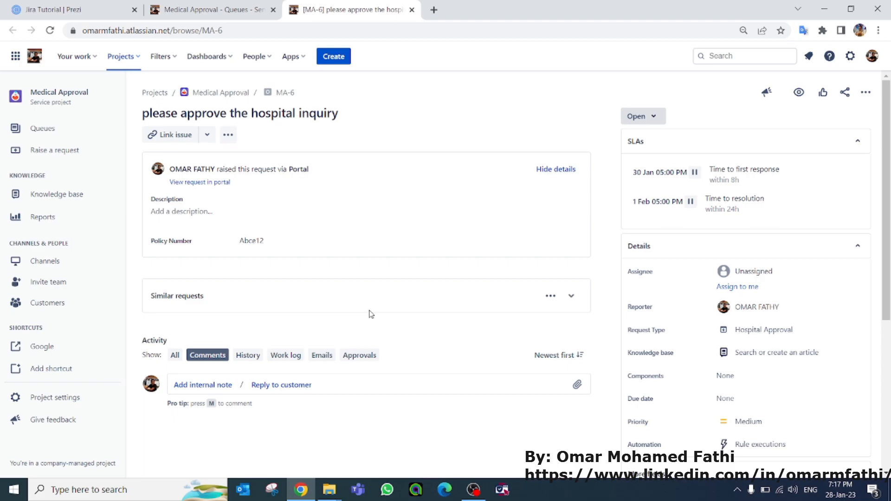